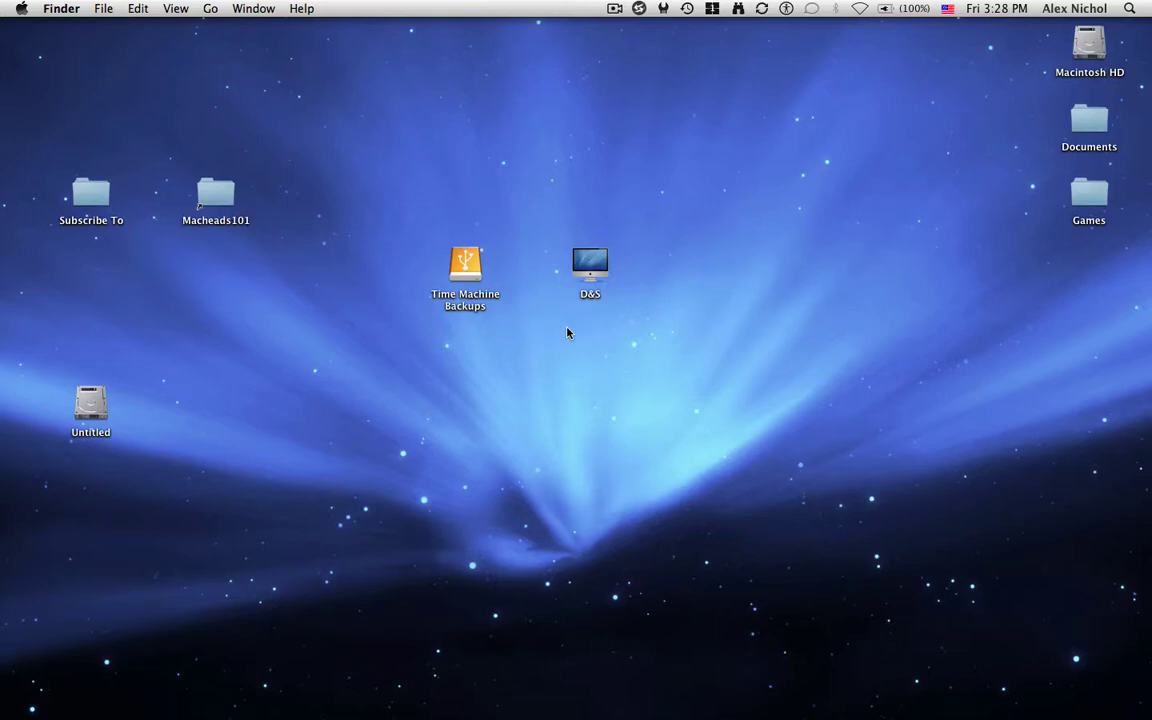
Quit Photo Booth and ignore the unreadable disk alert without initializing or ejecting the disk.
mouse_move(681, 716)
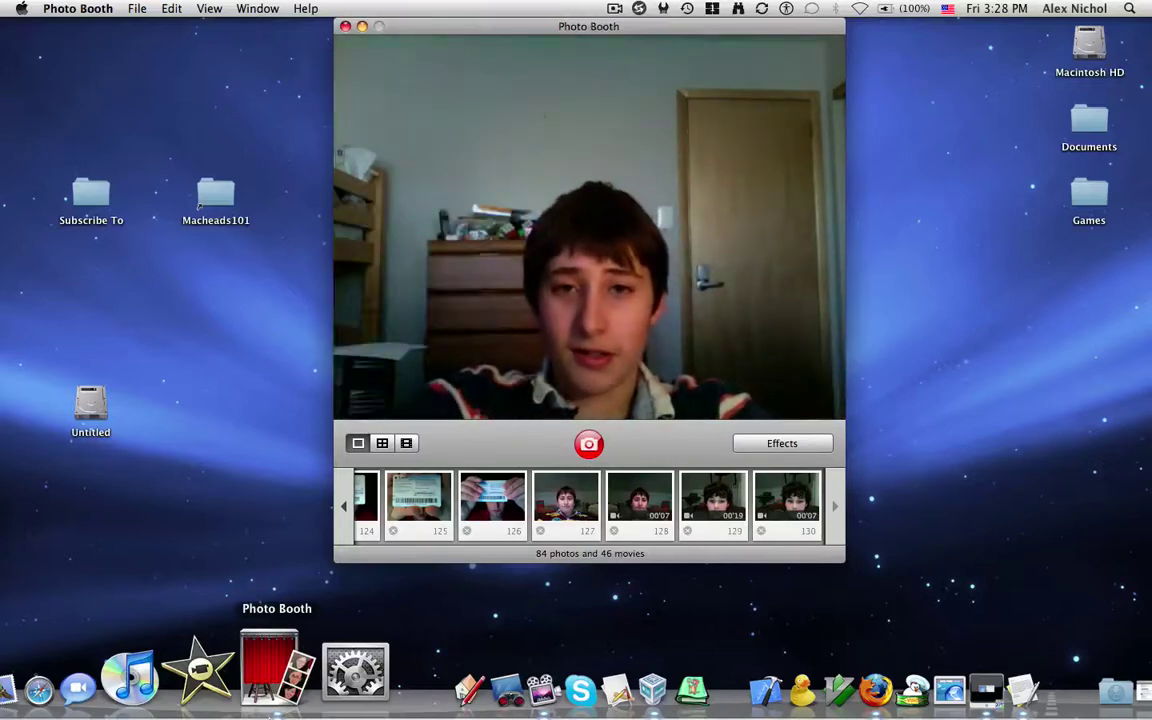
key("super+q")
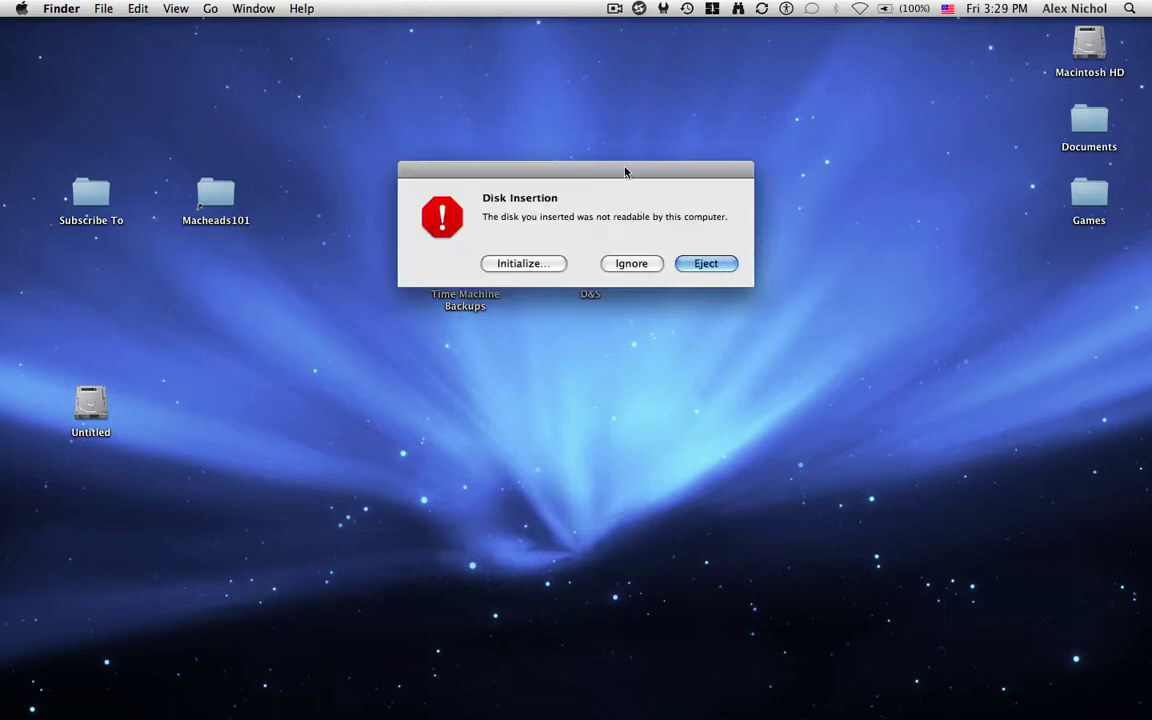
left_click_drag(625, 170, 629, 59)
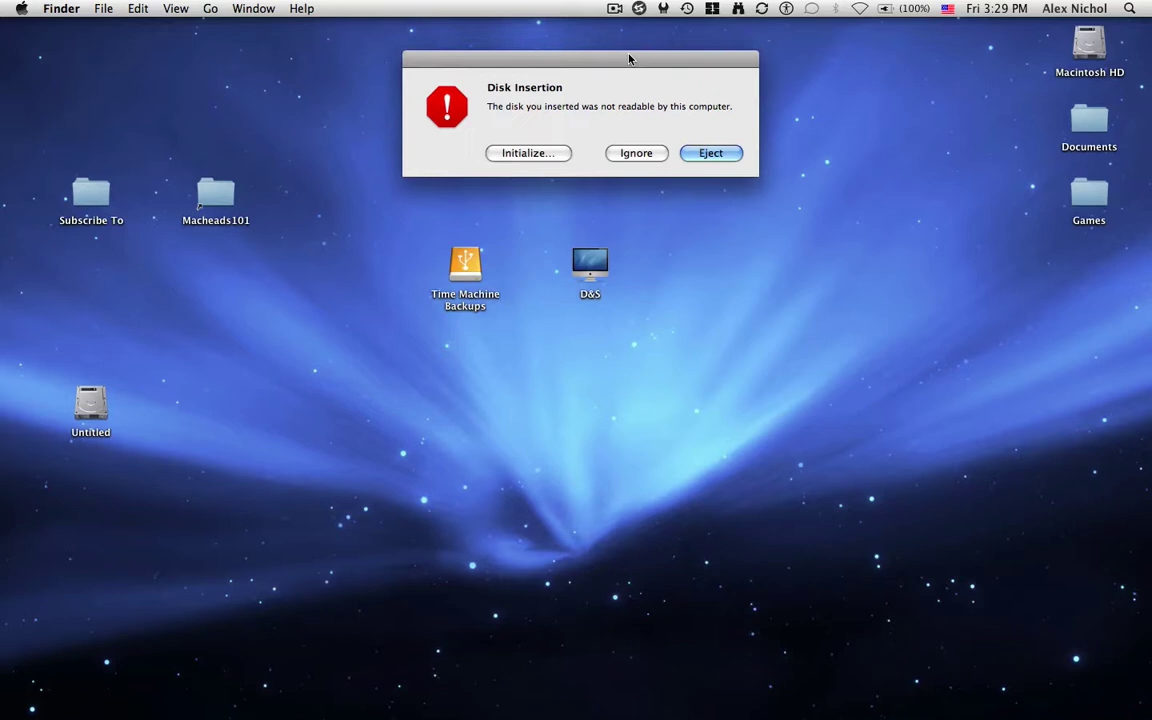
left_click(636, 153)
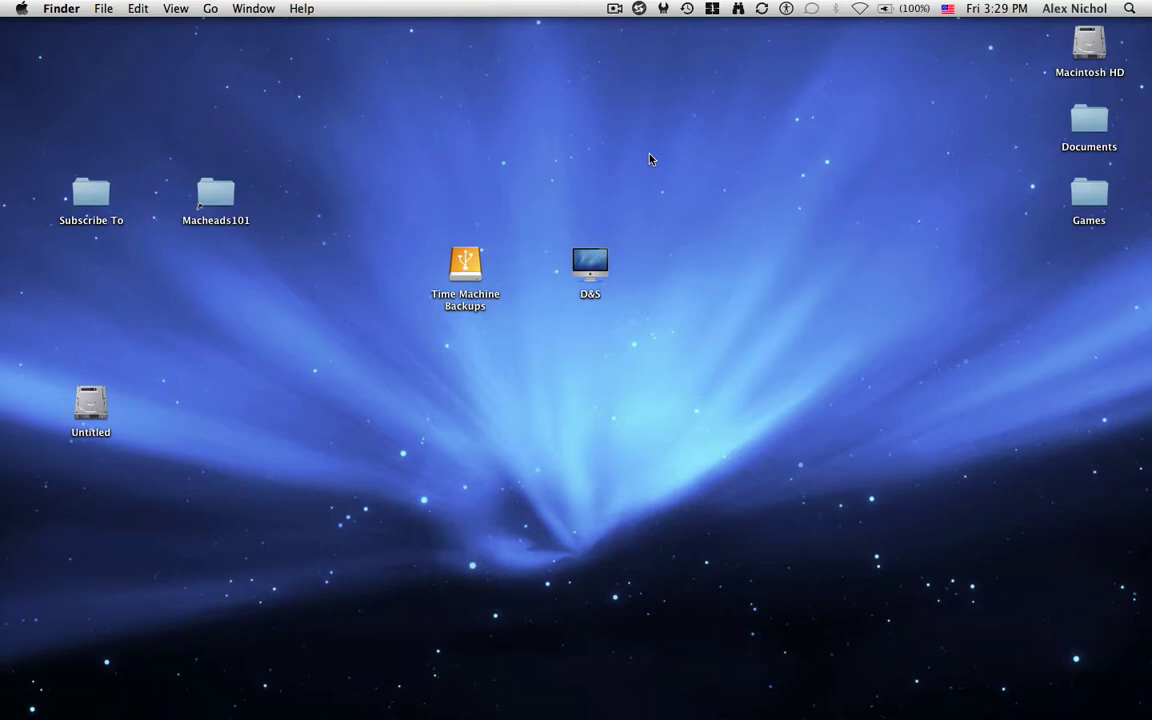
Search for "disk" in Spotlight and launch Disk Utility.
mouse_move(392, 276)
left_mouse_down()
mouse_move(567, 380)
mouse_move(443, 284)
mouse_move(393, 290)
left_mouse_up()
key("super+space")
type("disk")
key("super+space")
key("super+space")
key("Return")
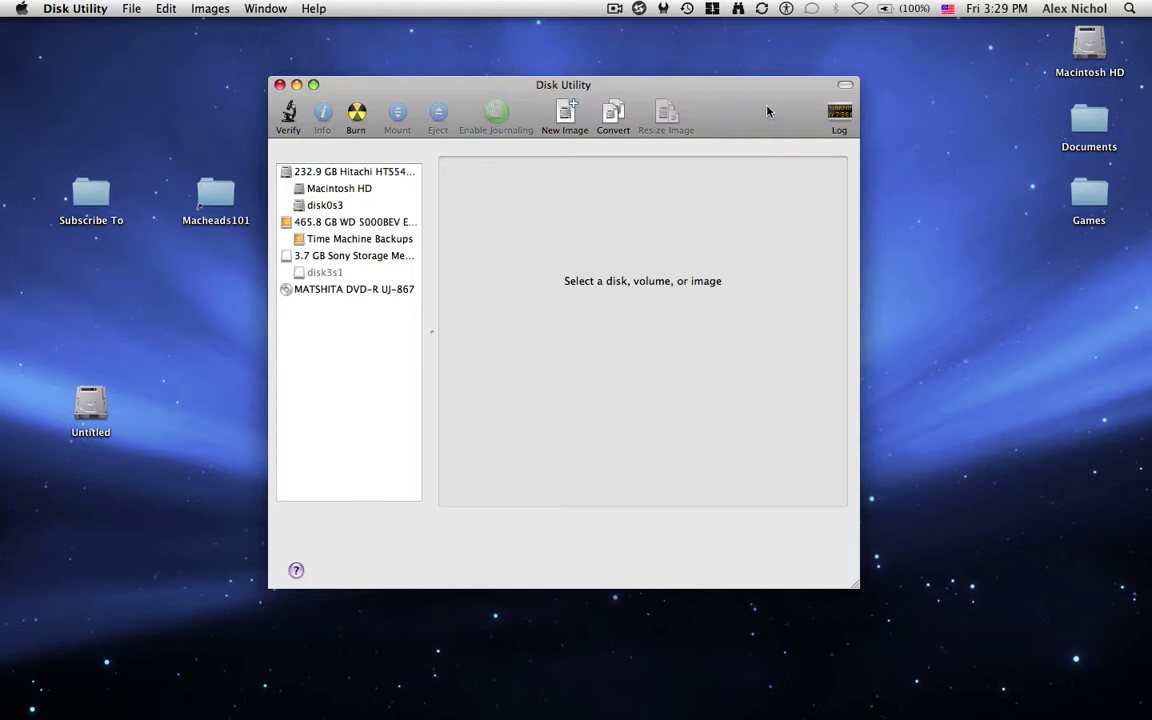
left_click_drag(767, 111, 770, 82)
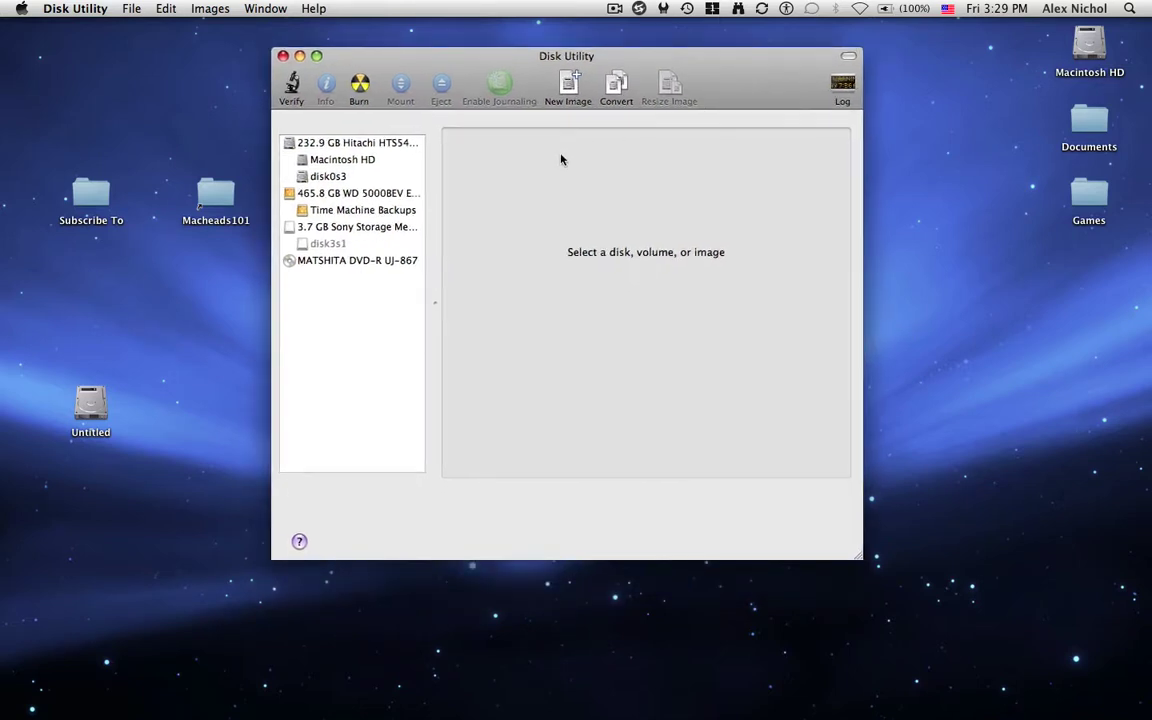
Select the 3.7 GB Sony storage disk, look through its partition and restore options, and show its erase settings.
left_click(318, 226)
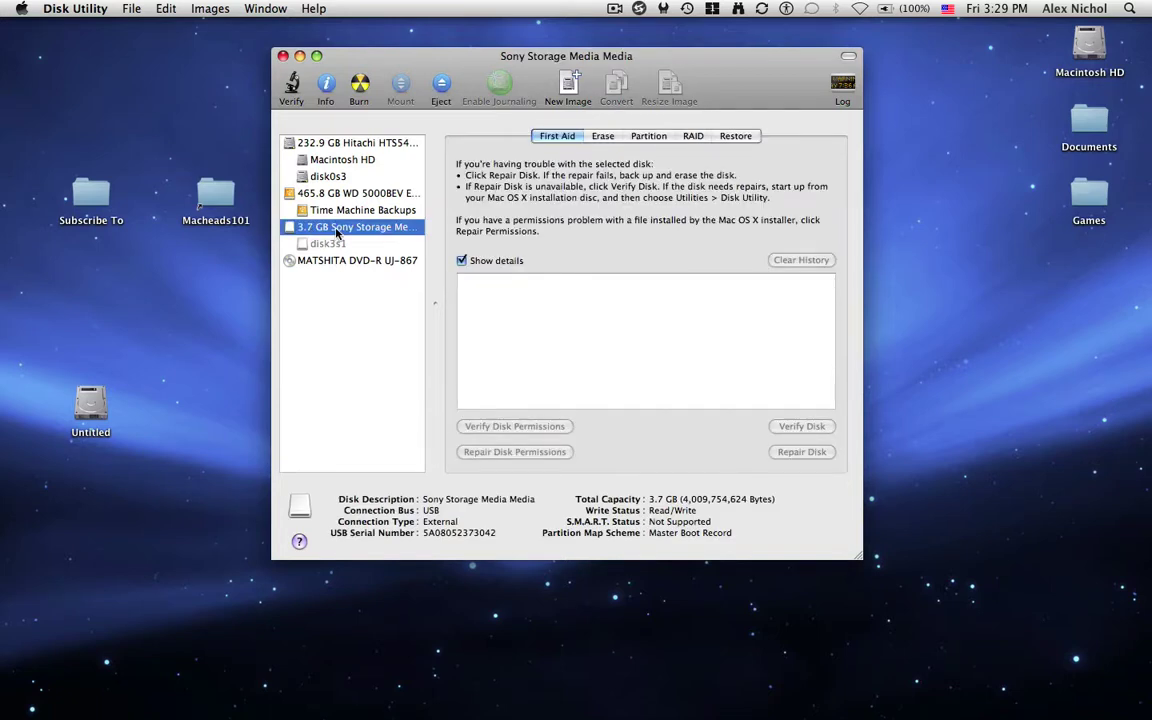
left_click(641, 137)
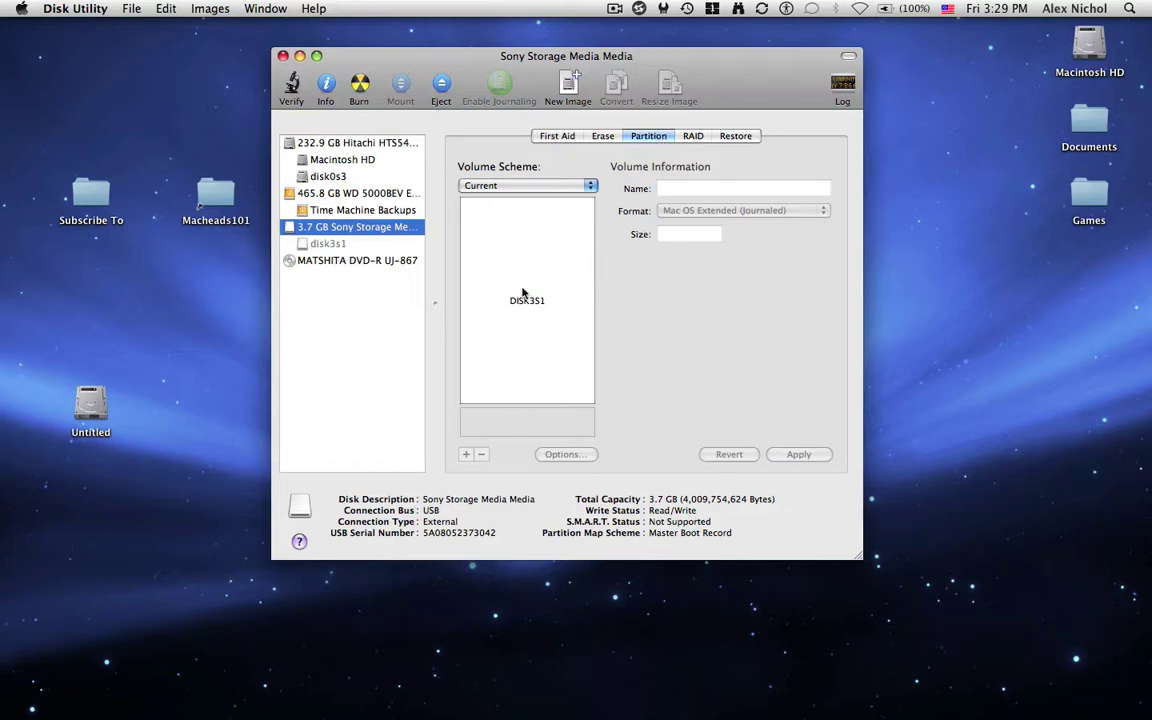
left_click(555, 260)
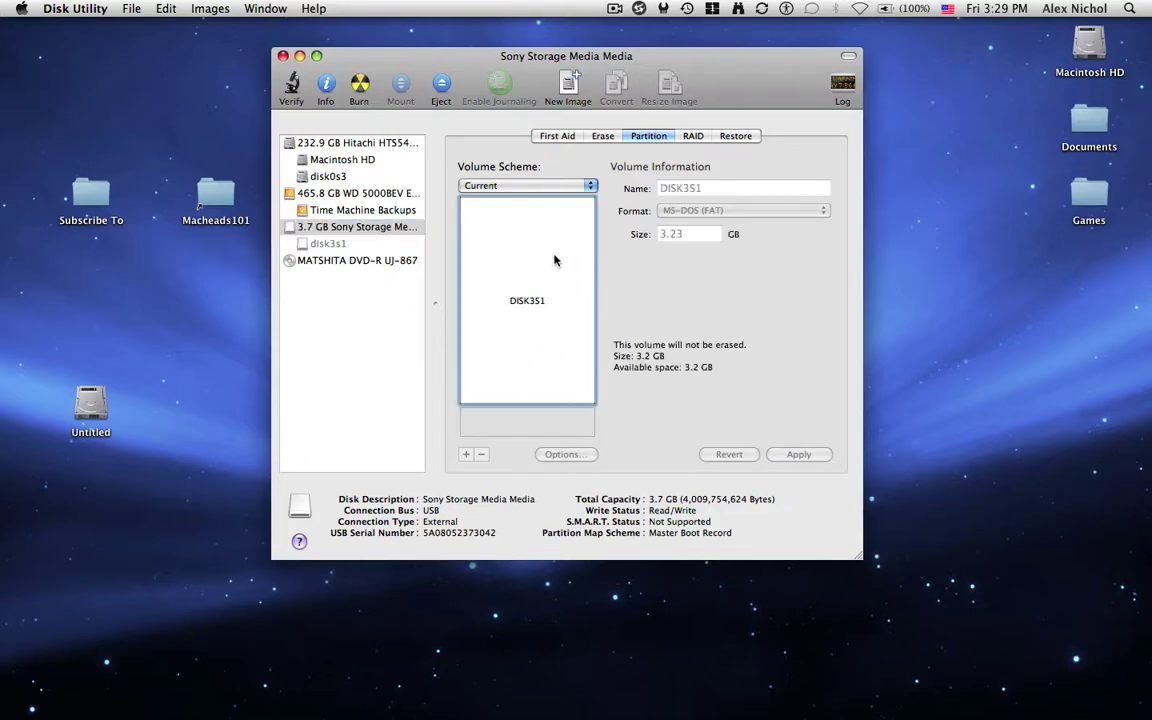
left_click(605, 136)
left_click(735, 136)
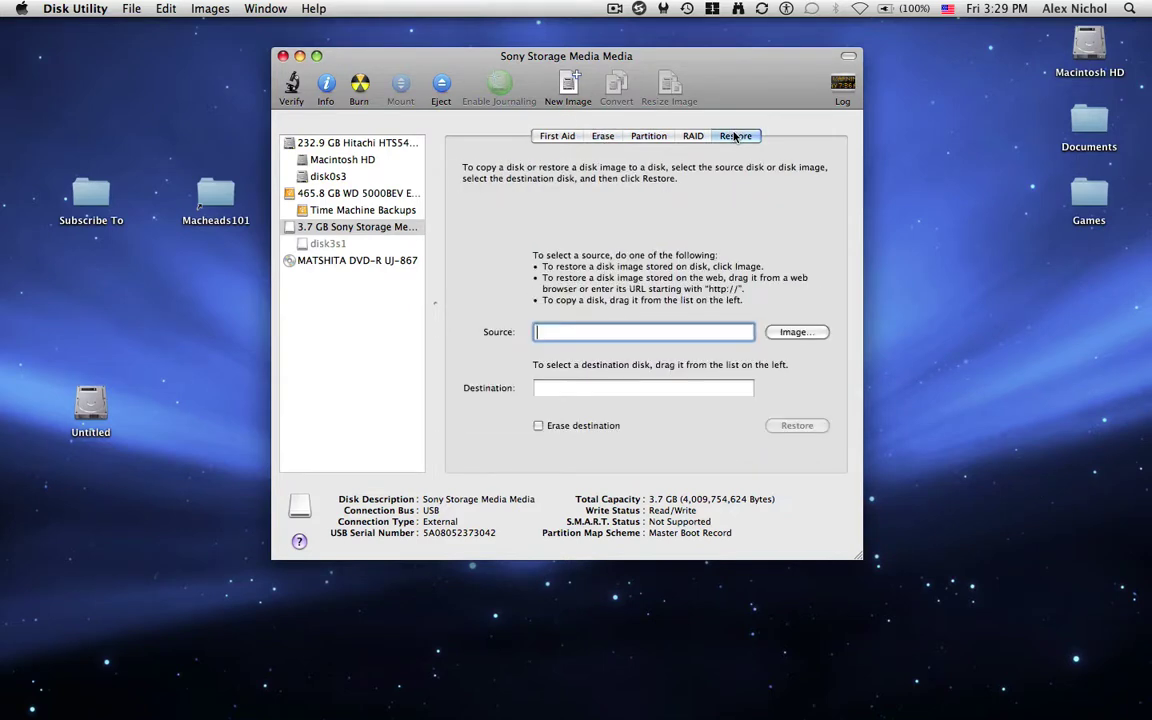
left_click(605, 136)
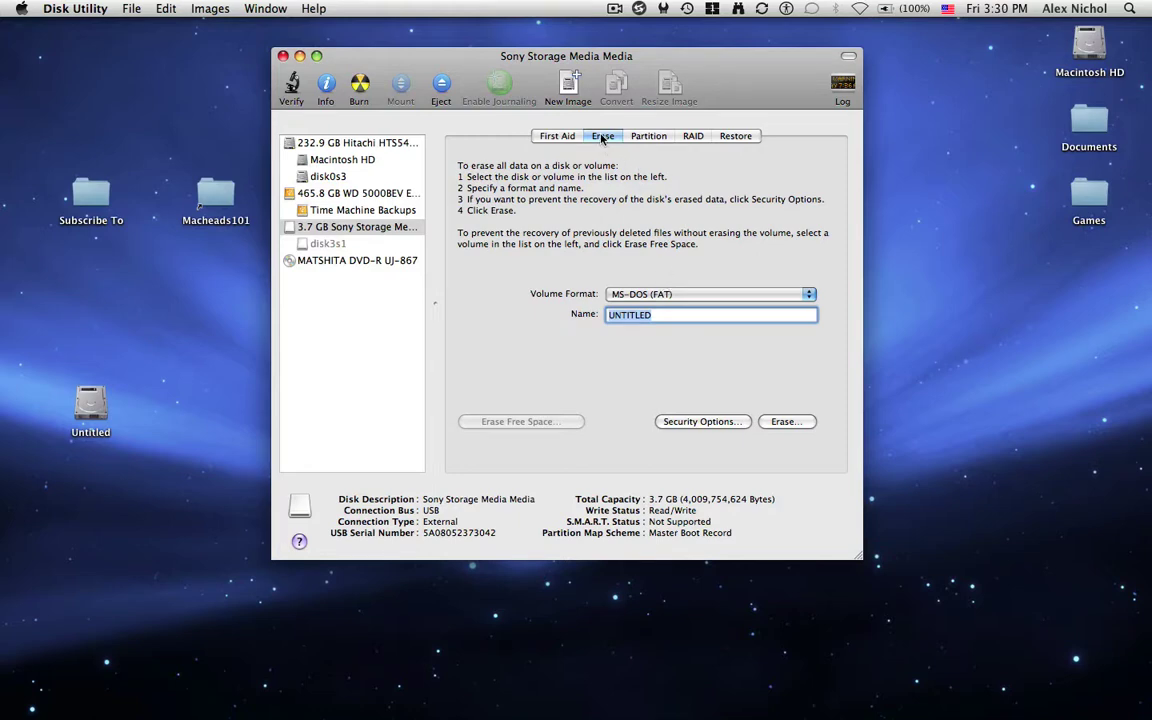
Set the erase format to Mac OS Extended (Journaled), enter the name Time Capsul, and keep the Don't Erase Data security option.
left_click(631, 294)
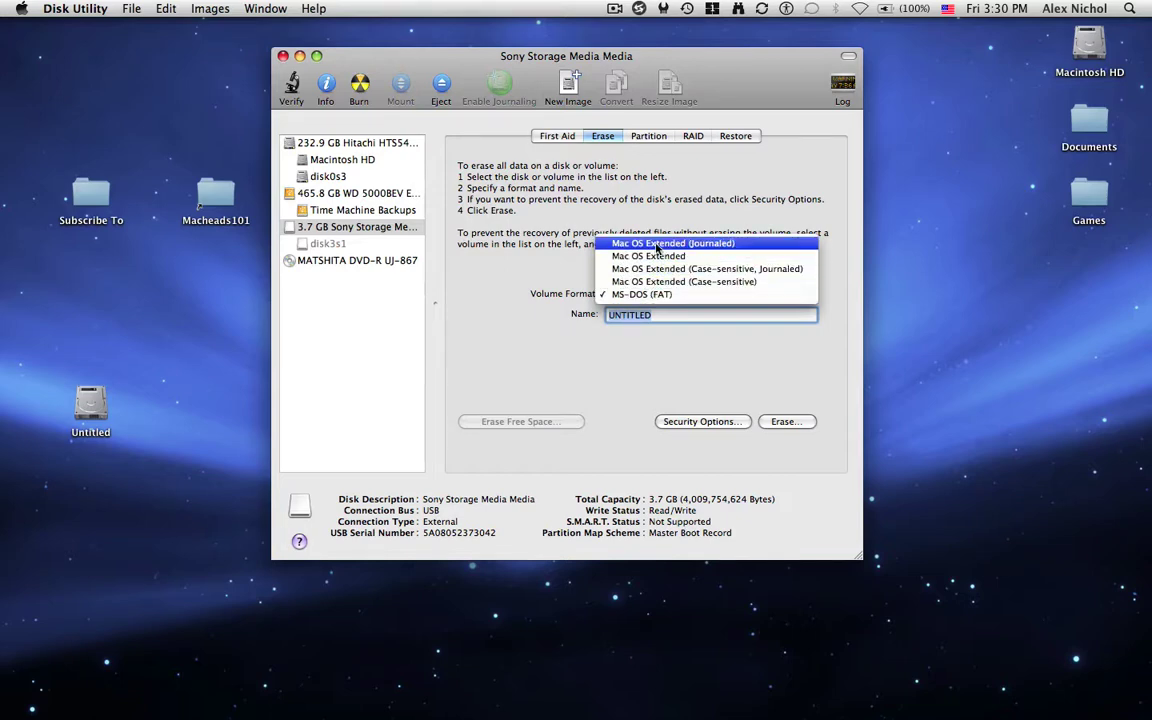
left_click(657, 246)
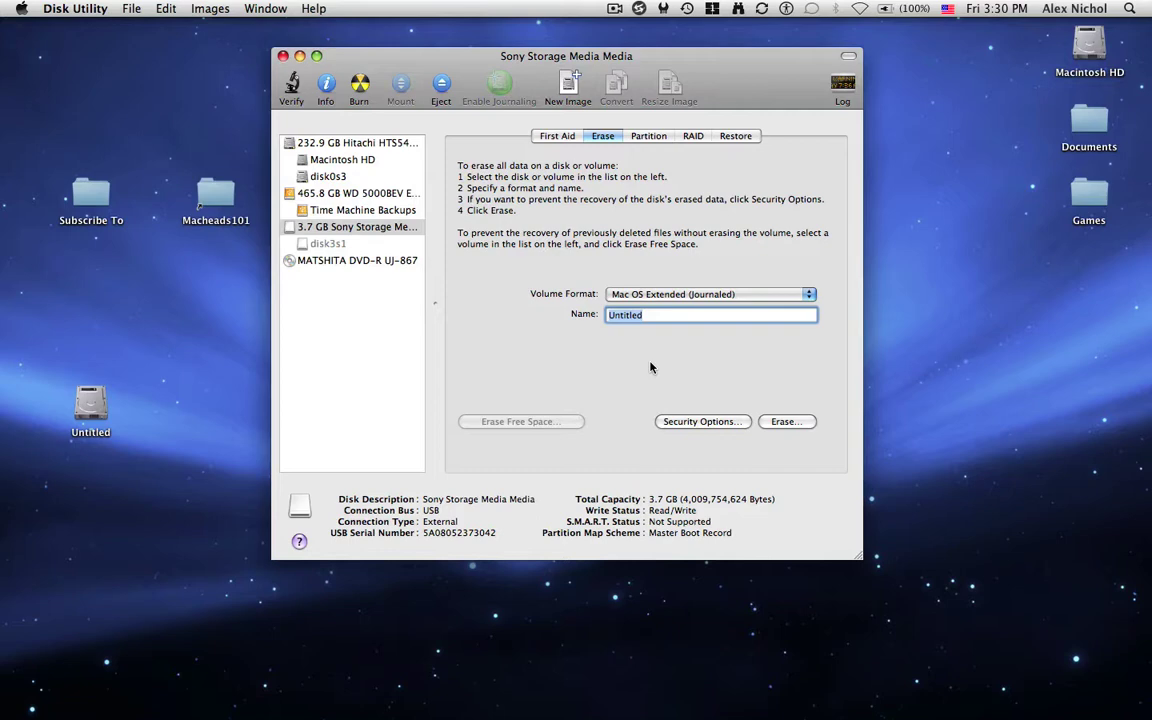
type("Time Capsul")
left_click(703, 421)
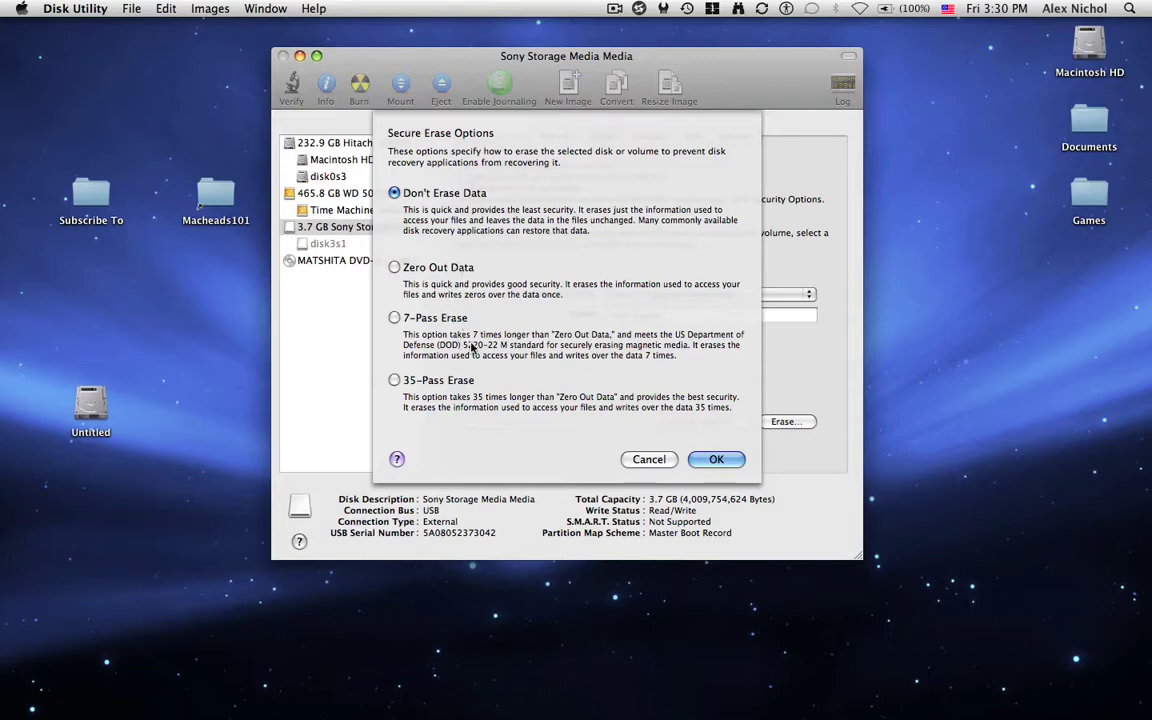
left_click(708, 459)
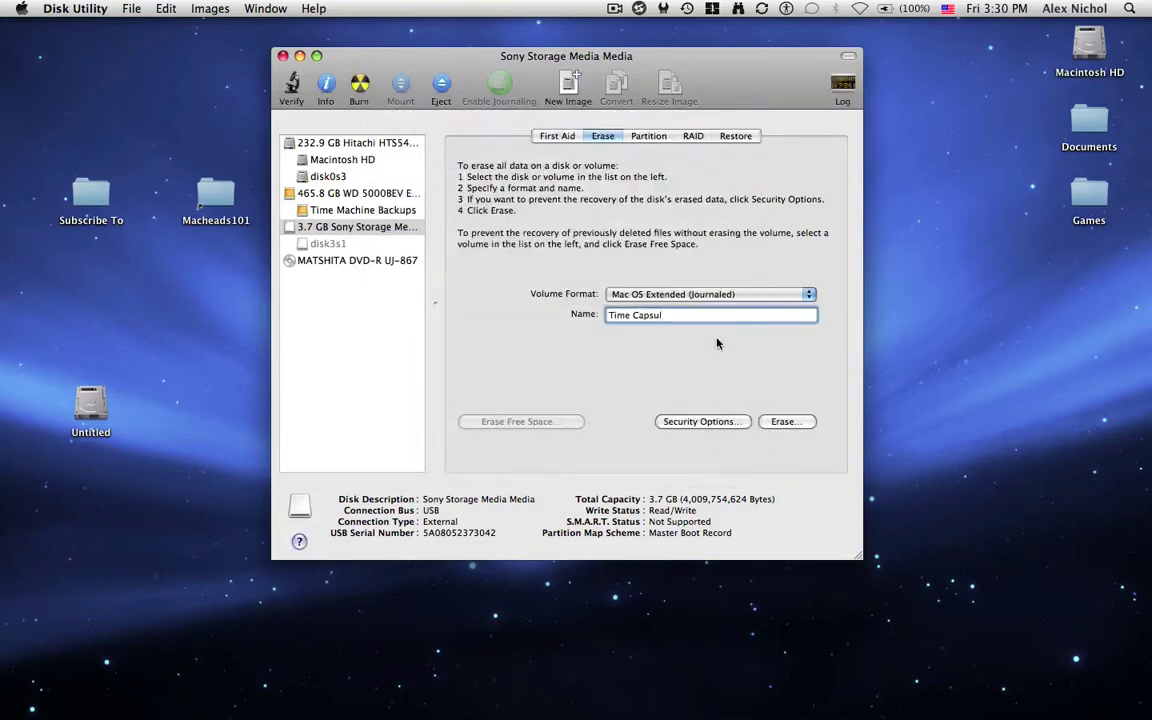
Change the volume name to Time Machine Fake and erase the Sony disk with these settings.
key("BackSpace")
key("BackSpace")
key("BackSpace")
key("BackSpace")
key("BackSpace")
key("BackSpace")
key("BackSpace")
type("Machine Fake")
left_click(784, 424)
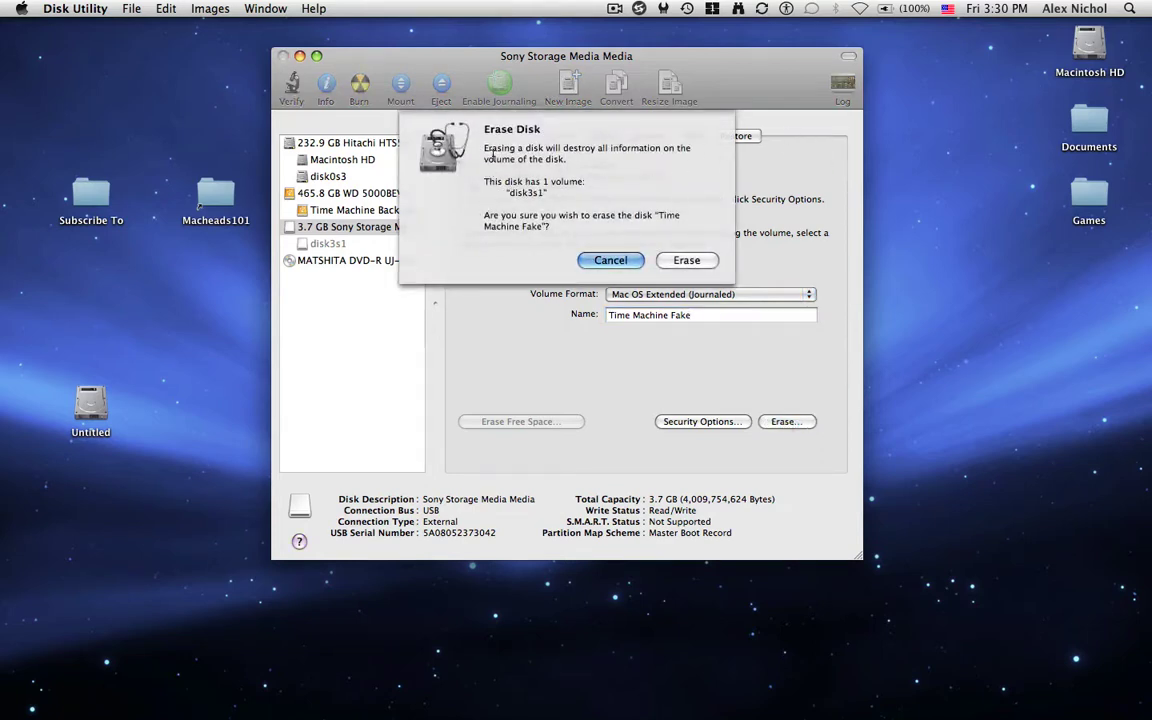
left_click(686, 260)
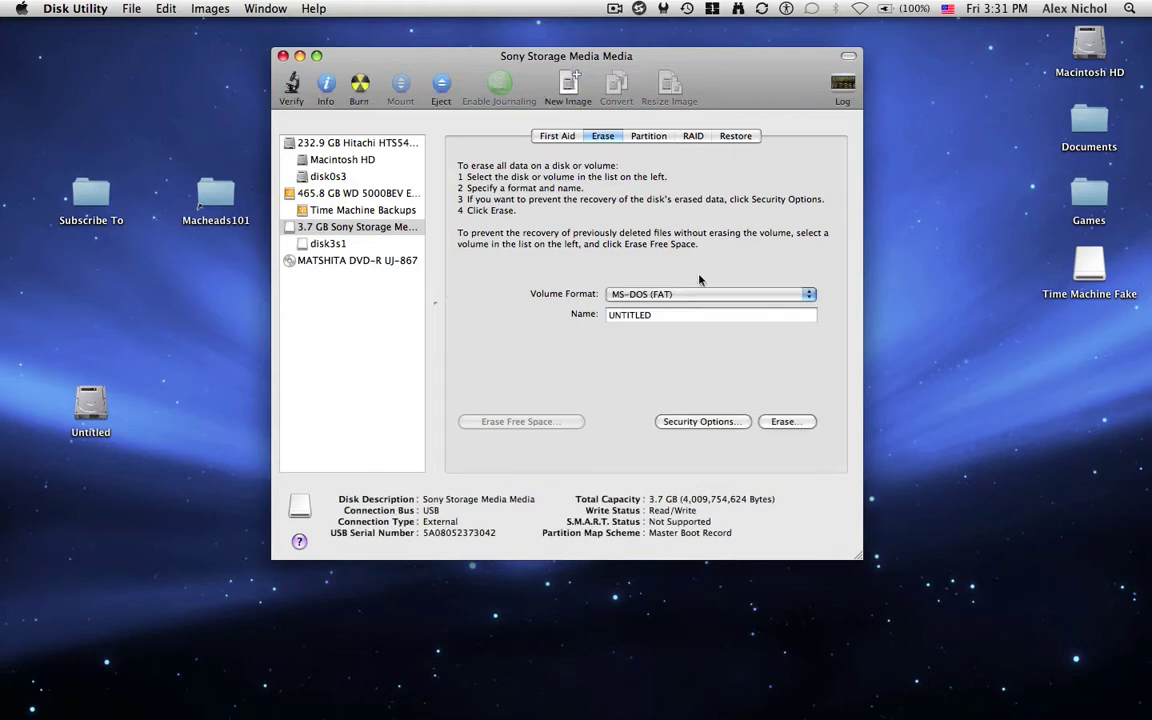
Examine the First Aid, Restore and Erase options of the disk3s1 volume, and quit Disk Utility.
left_click(343, 243)
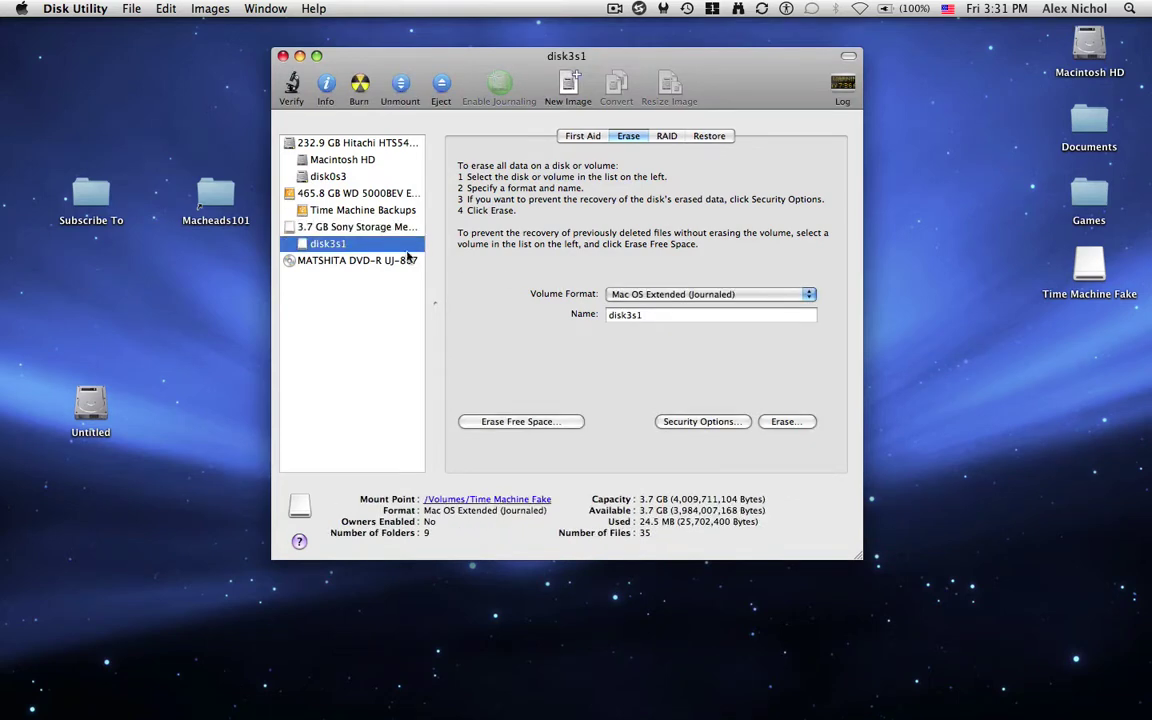
left_click(585, 137)
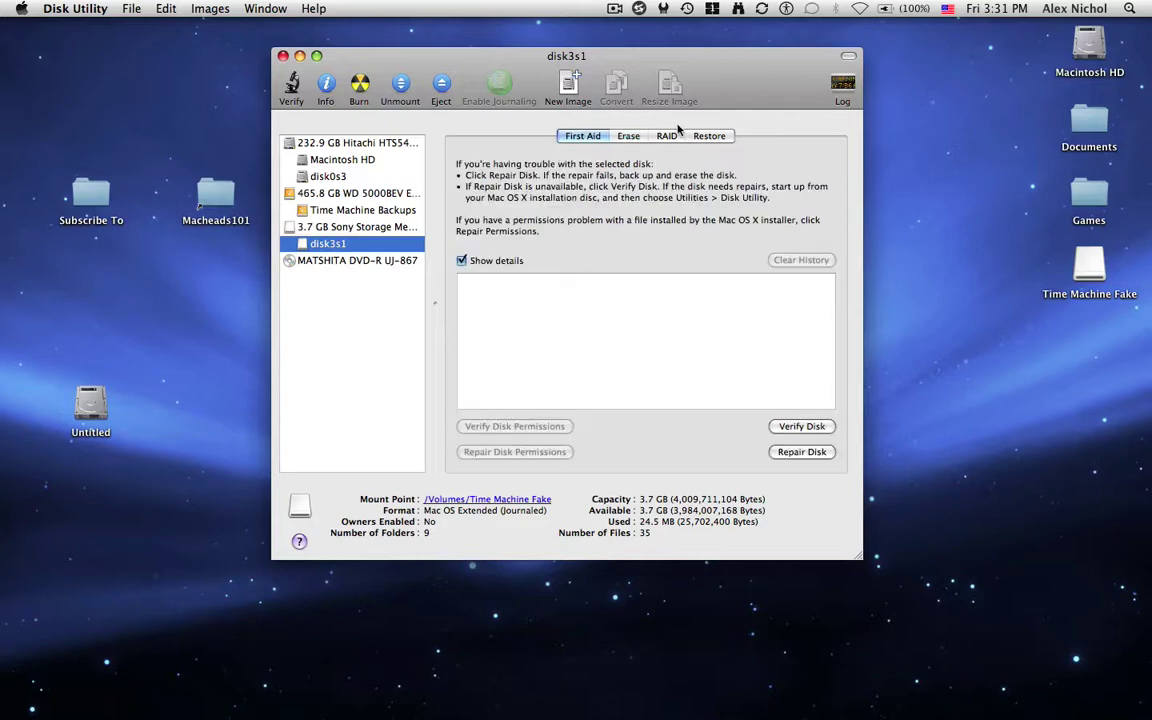
left_click(706, 136)
left_click(628, 136)
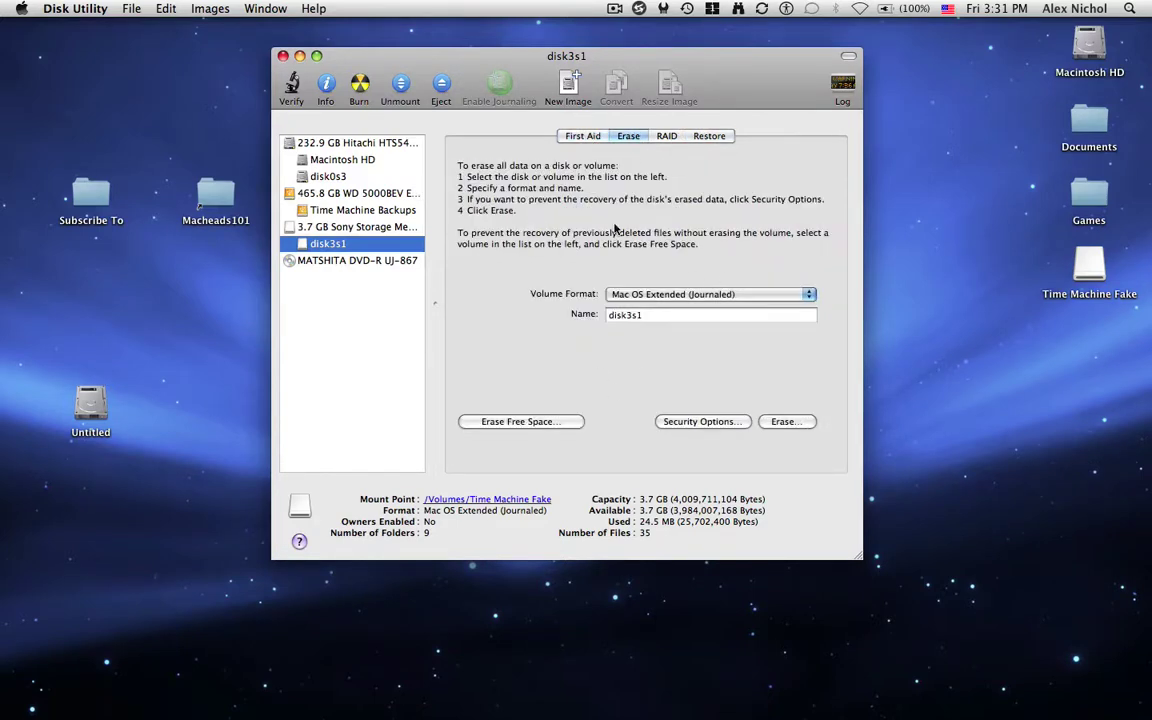
left_click(588, 135)
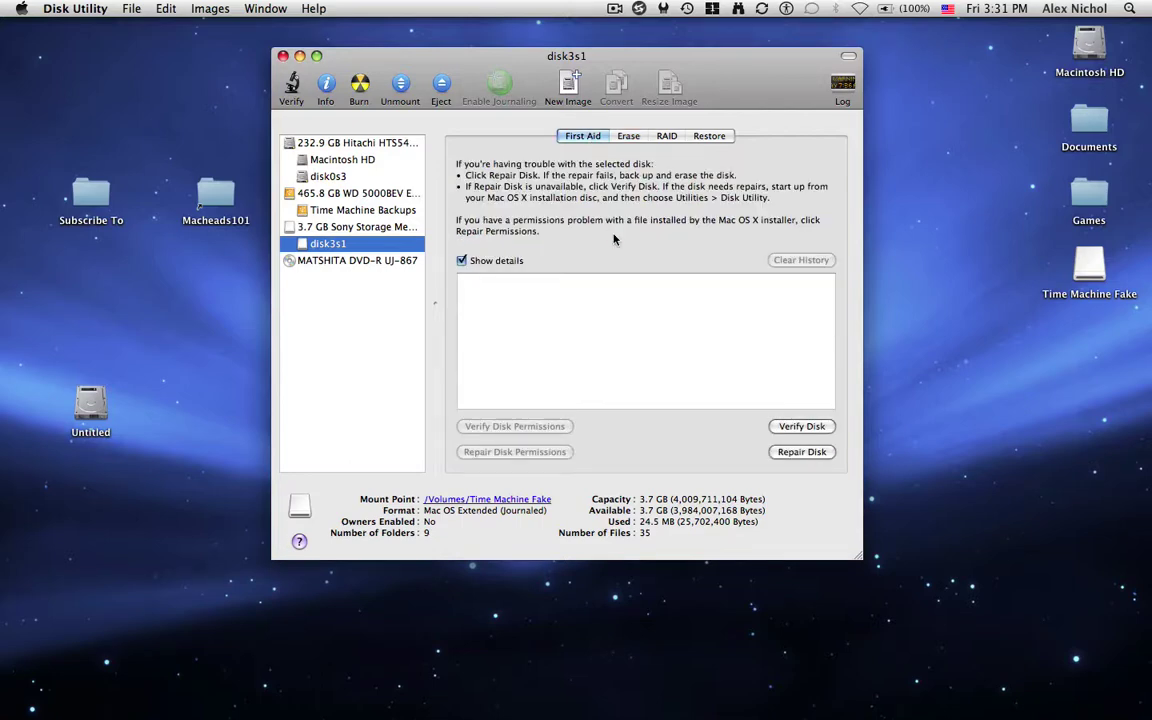
key("super+q")
Open the Time Machine Fake drive in Finder, view its contents as icons, and close the window.
left_click_drag(1107, 268, 1095, 268)
double_click(1095, 268)
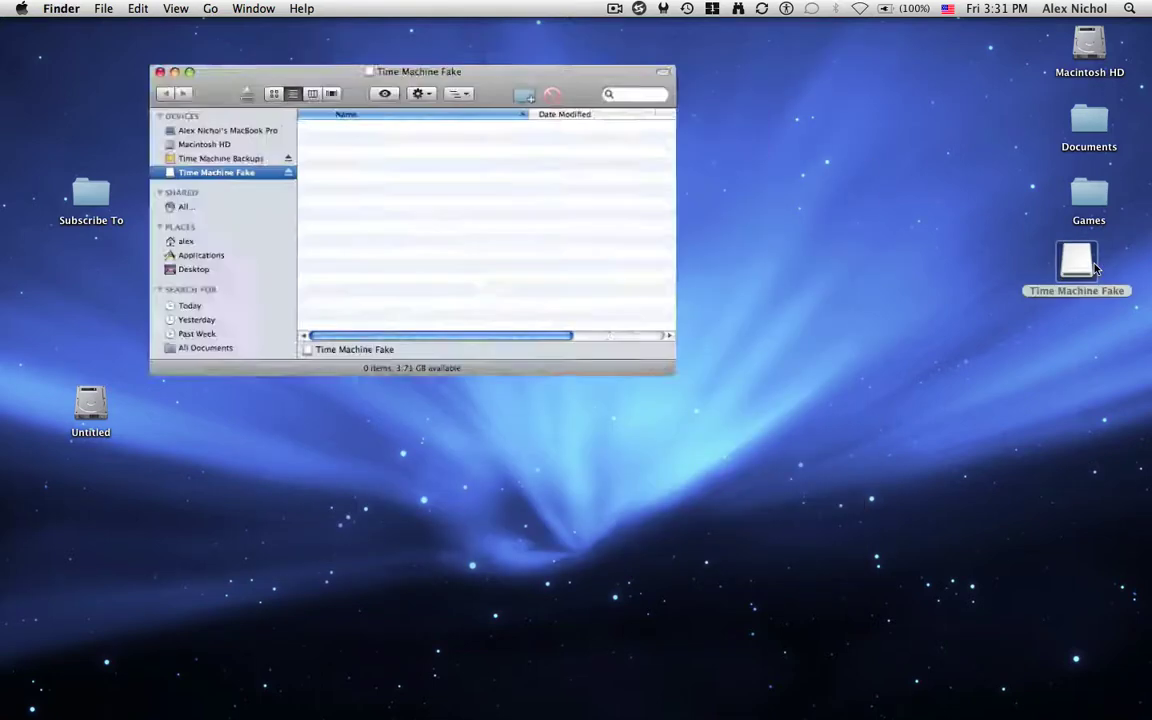
left_click(812, 119)
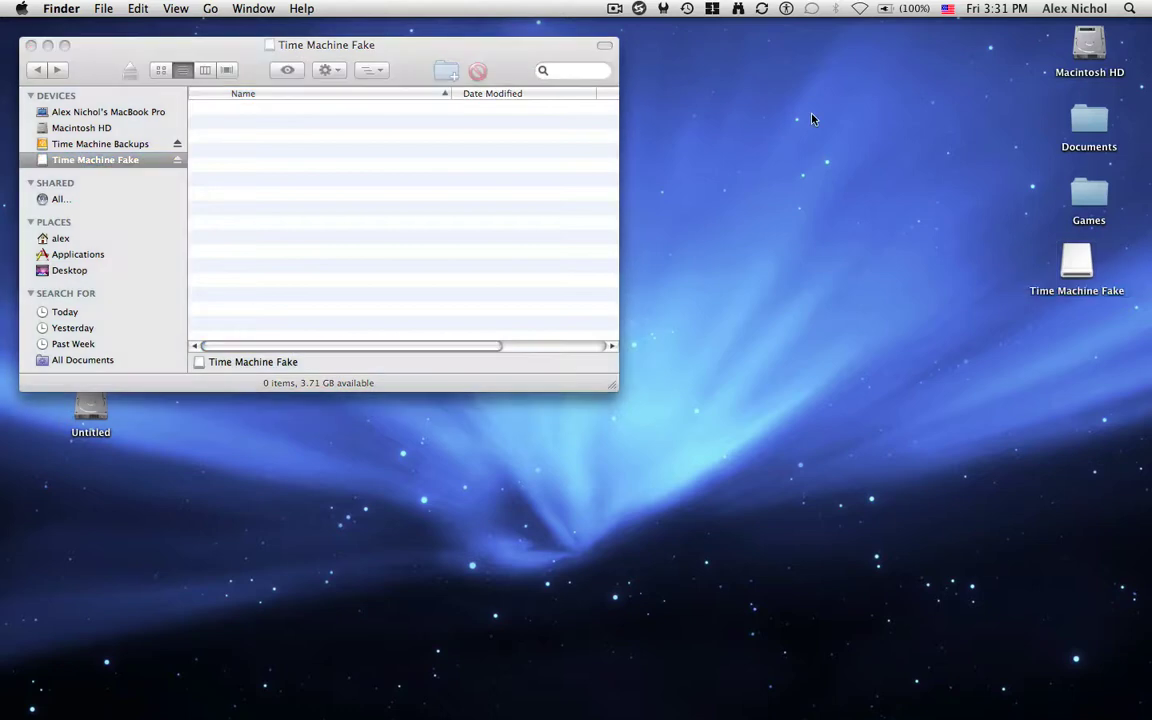
left_click_drag(517, 46, 757, 142)
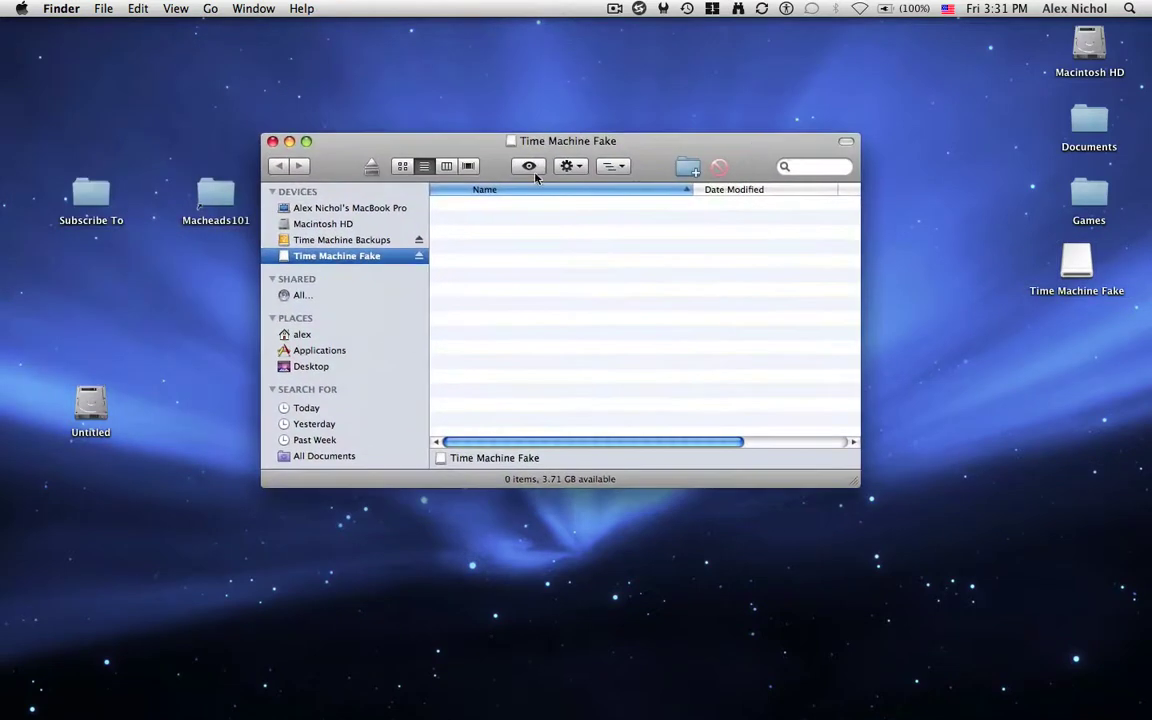
left_click(402, 166)
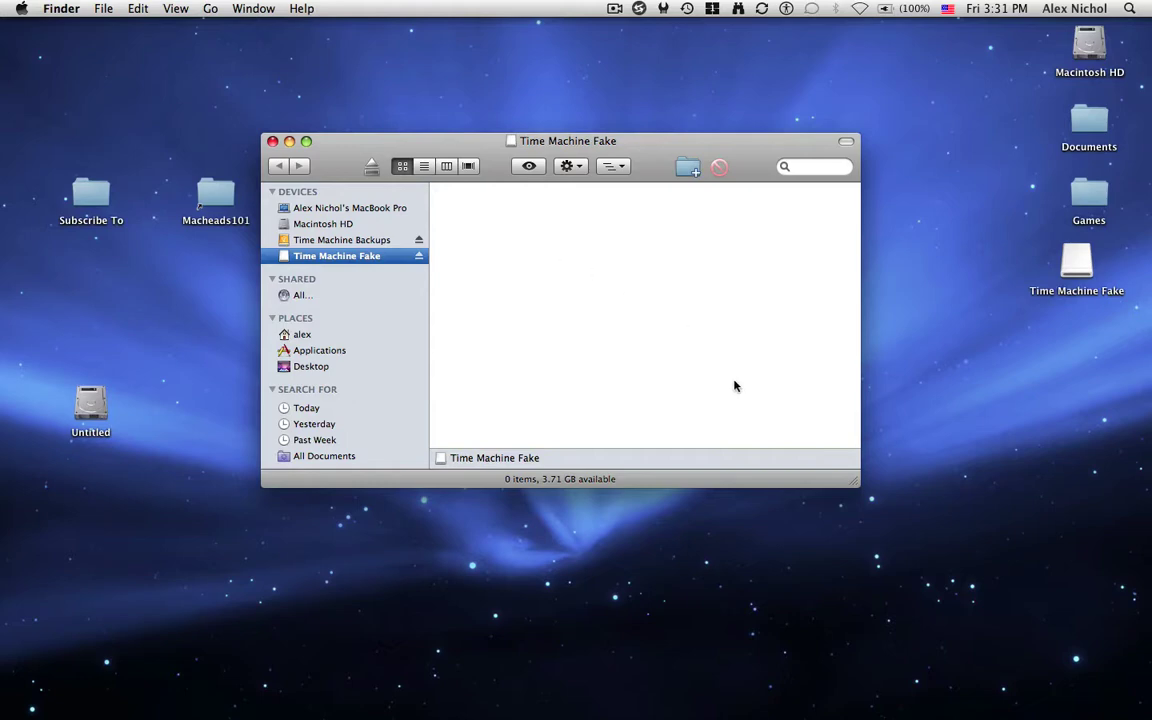
left_click_drag(735, 386, 310, 165)
key("super+w")
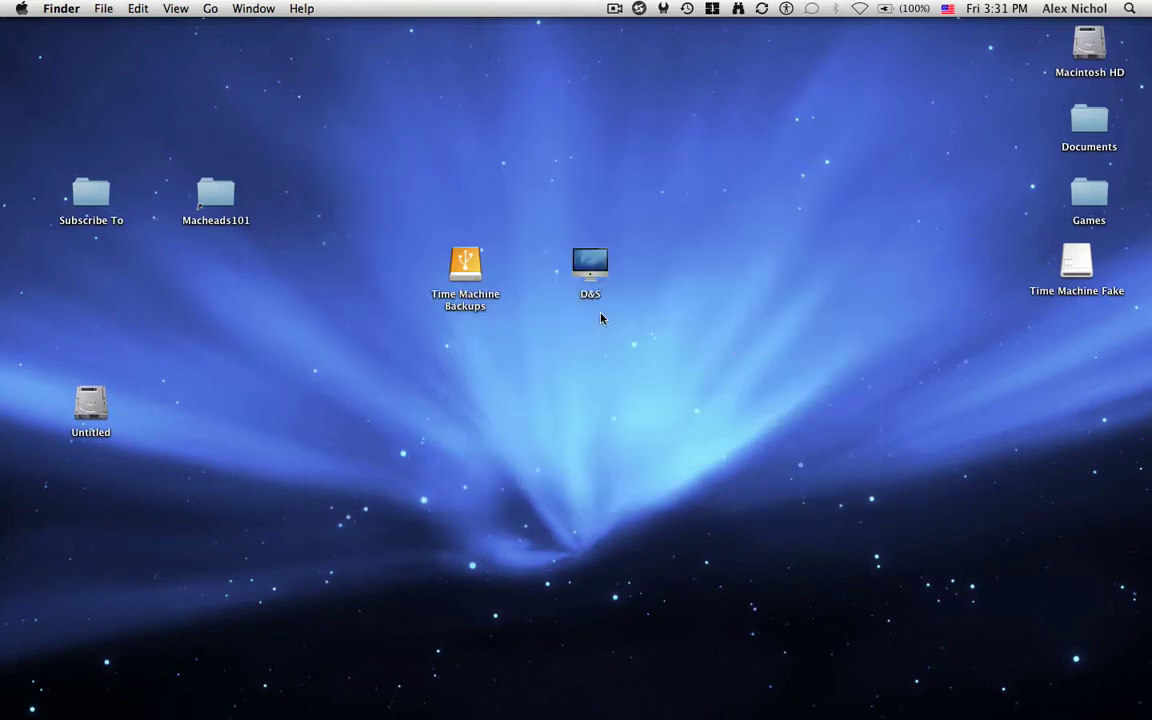
Relaunch Disk Utility through a Spotlight search for "disk" and show the erase settings of the Time Machine Fake volume.
left_click(1076, 262)
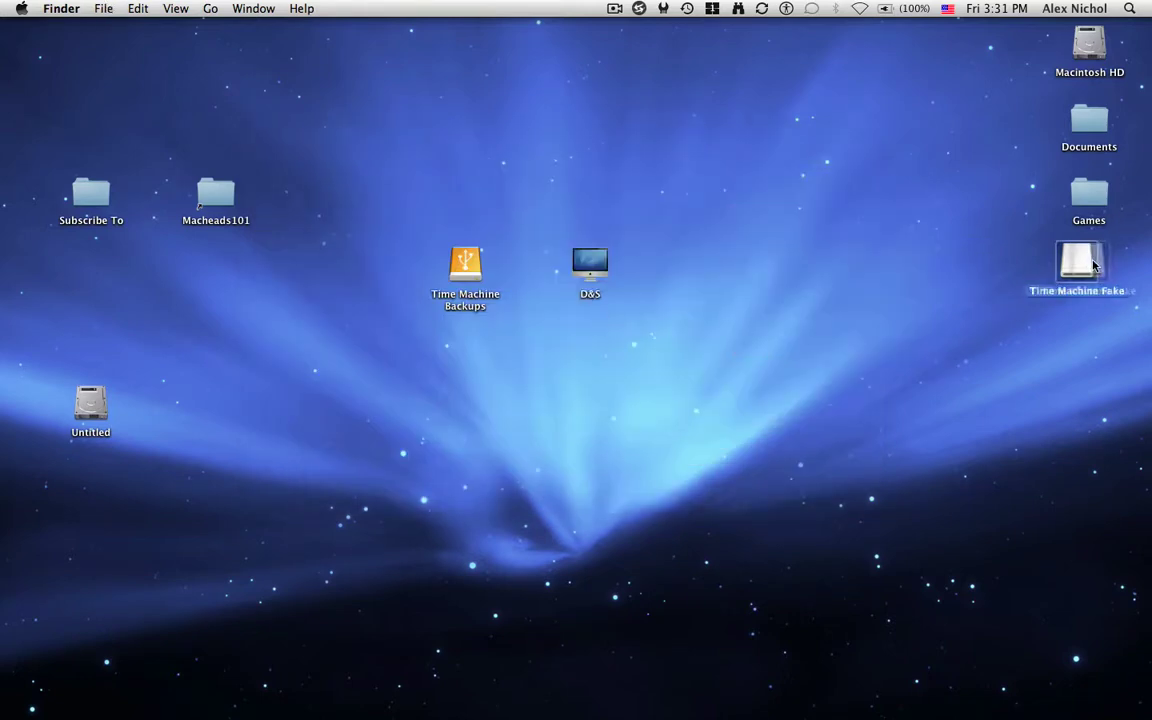
left_click(910, 291)
key("super+space")
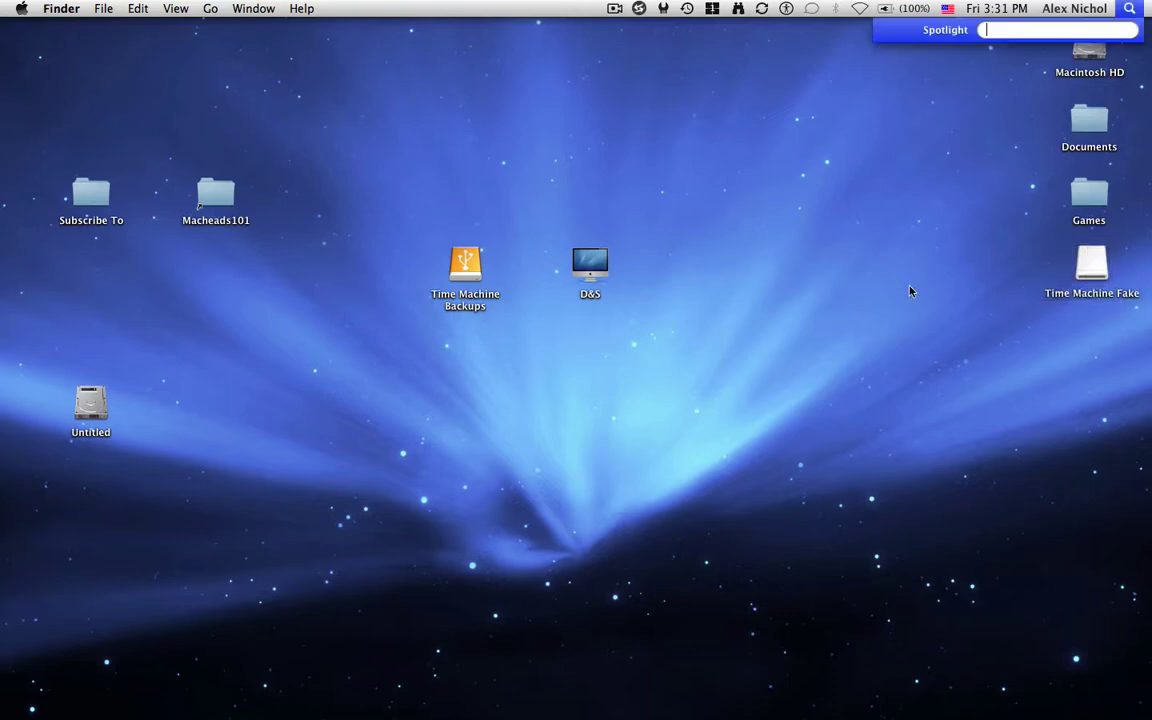
type("disk")
key("Return")
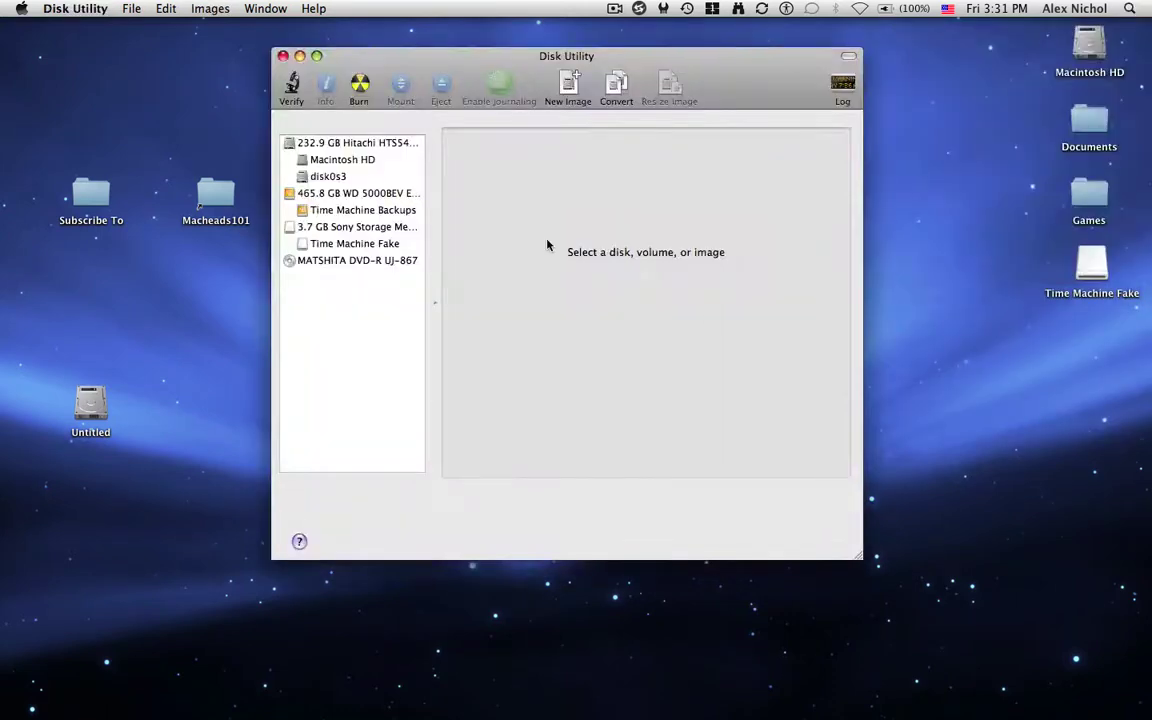
left_click(394, 247)
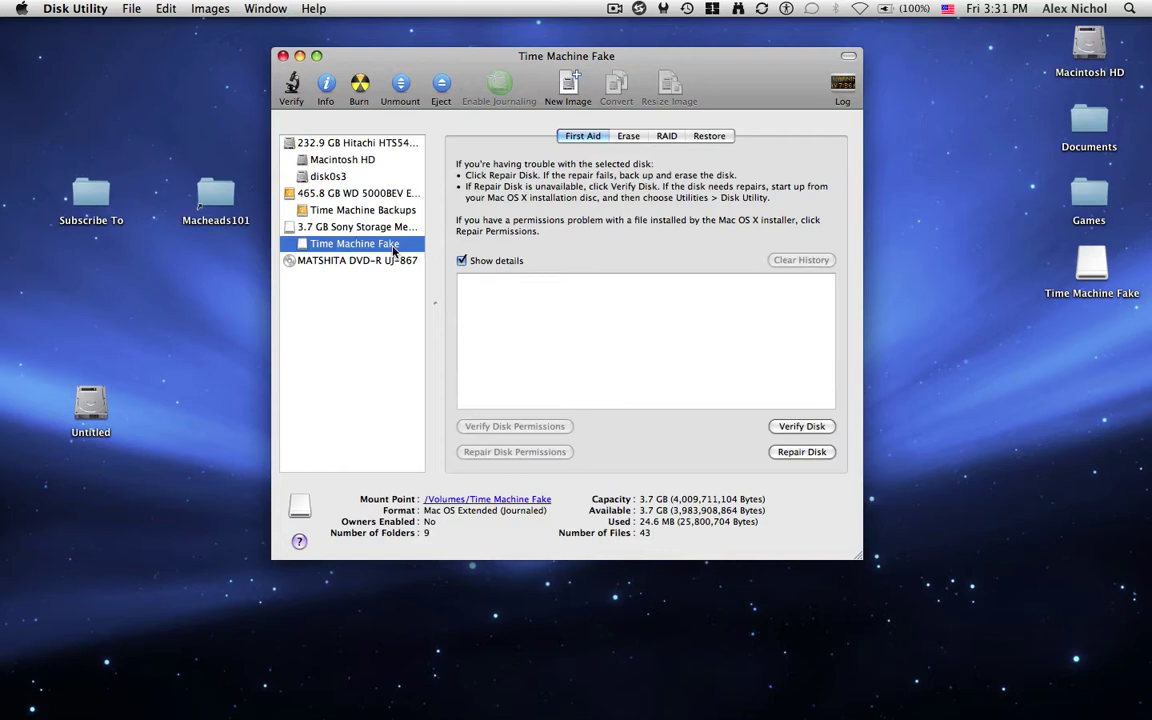
left_click(628, 137)
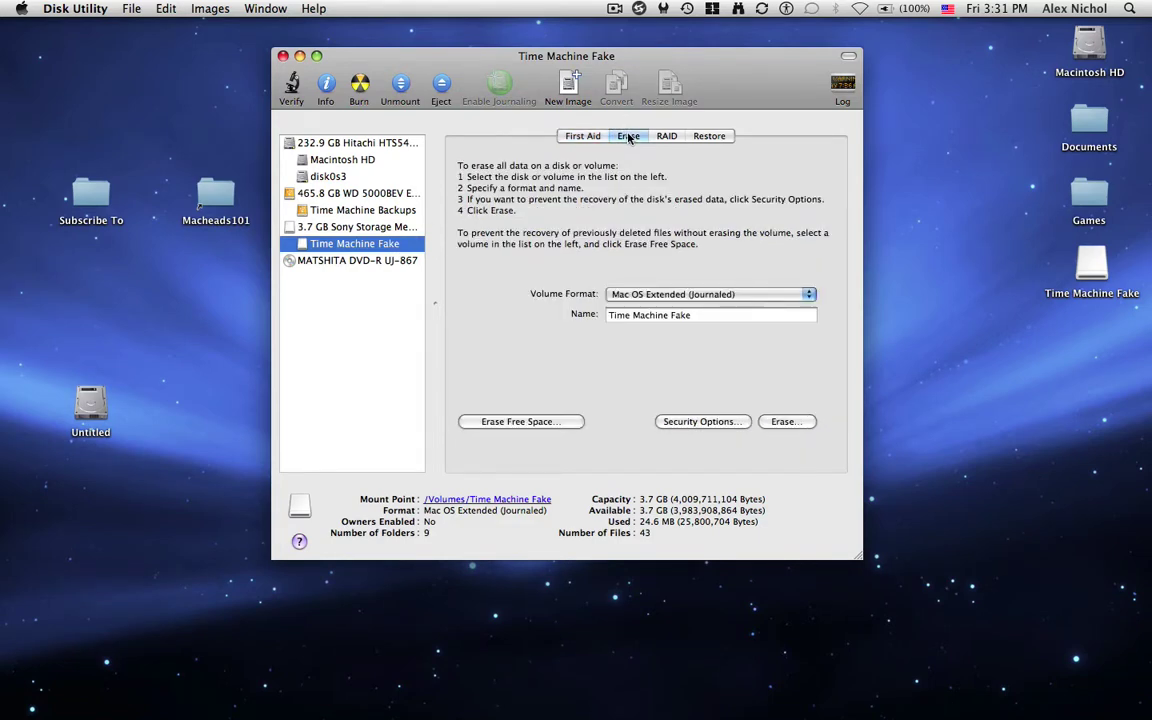
Erase the Time Machine Fake volume with the MS-DOS (FAT) format and the name USELESS.
left_click(648, 296)
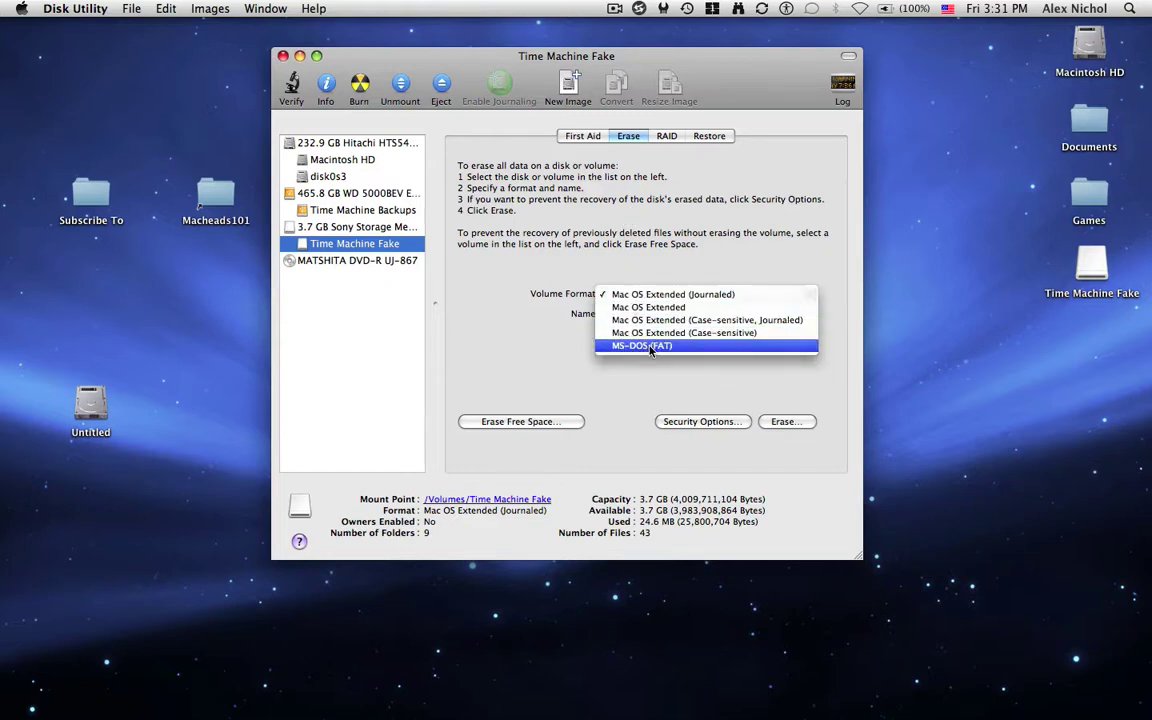
left_click(641, 345)
triple_click(688, 319)
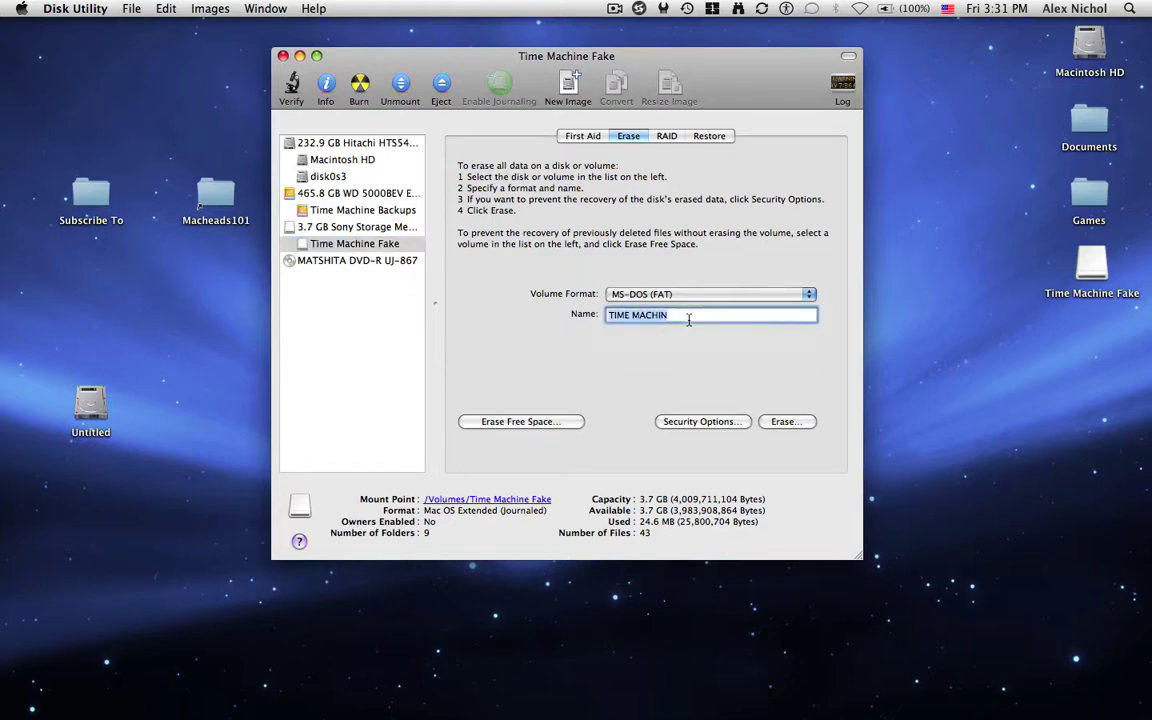
type("USELESS")
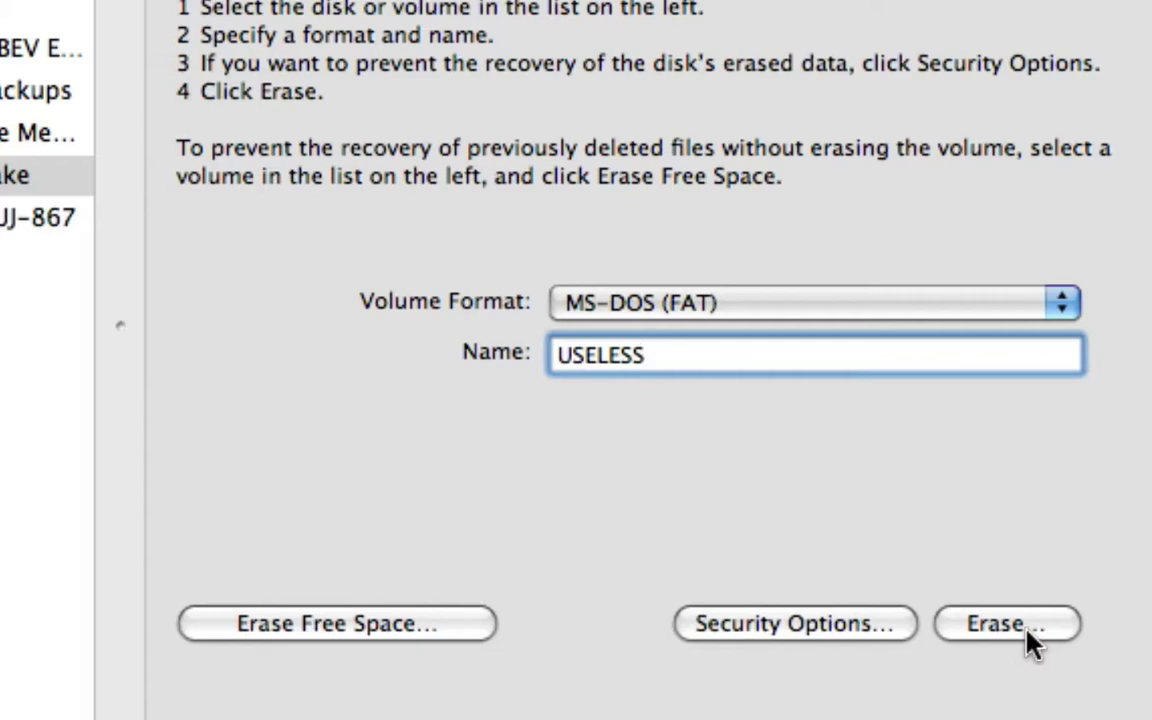
left_click(1026, 630)
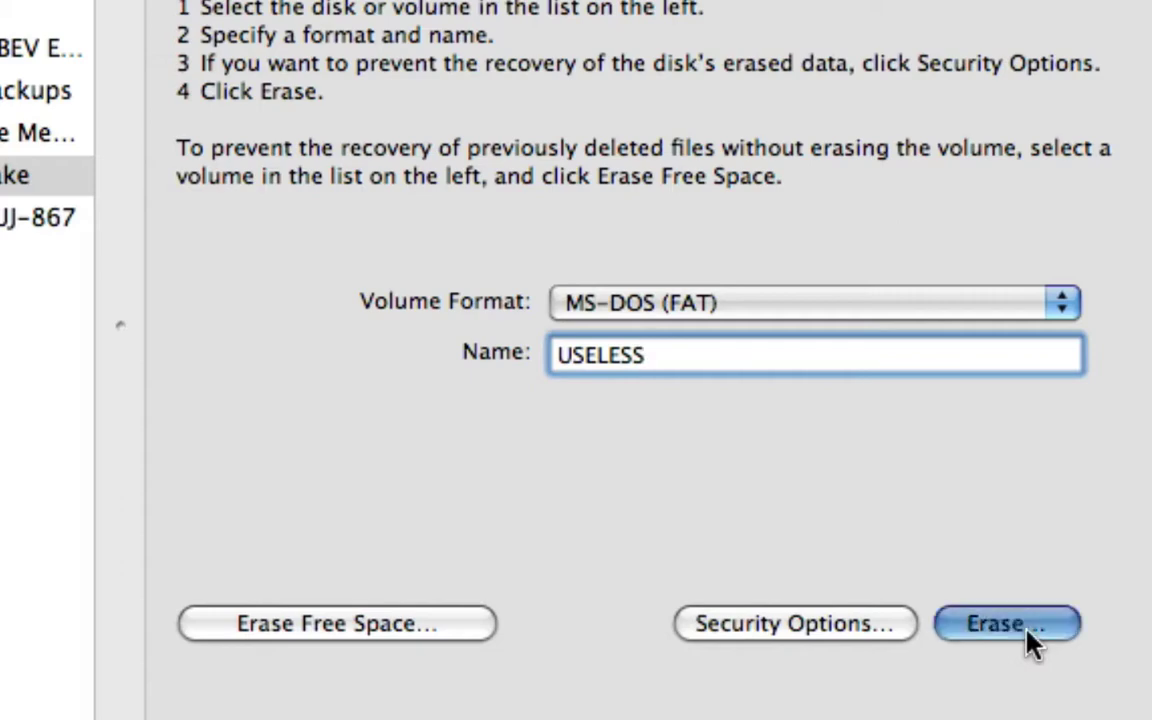
left_click(771, 130)
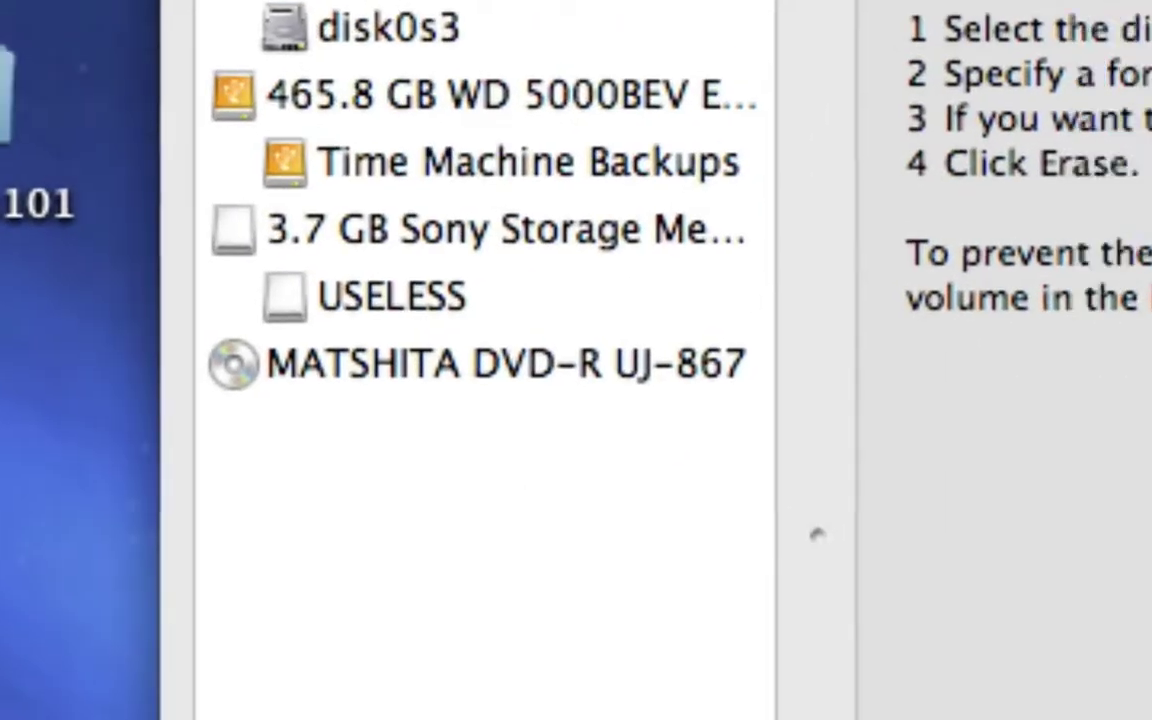
Check the format of the USELESS drive in its Finder info window and close the window.
left_click(892, 404)
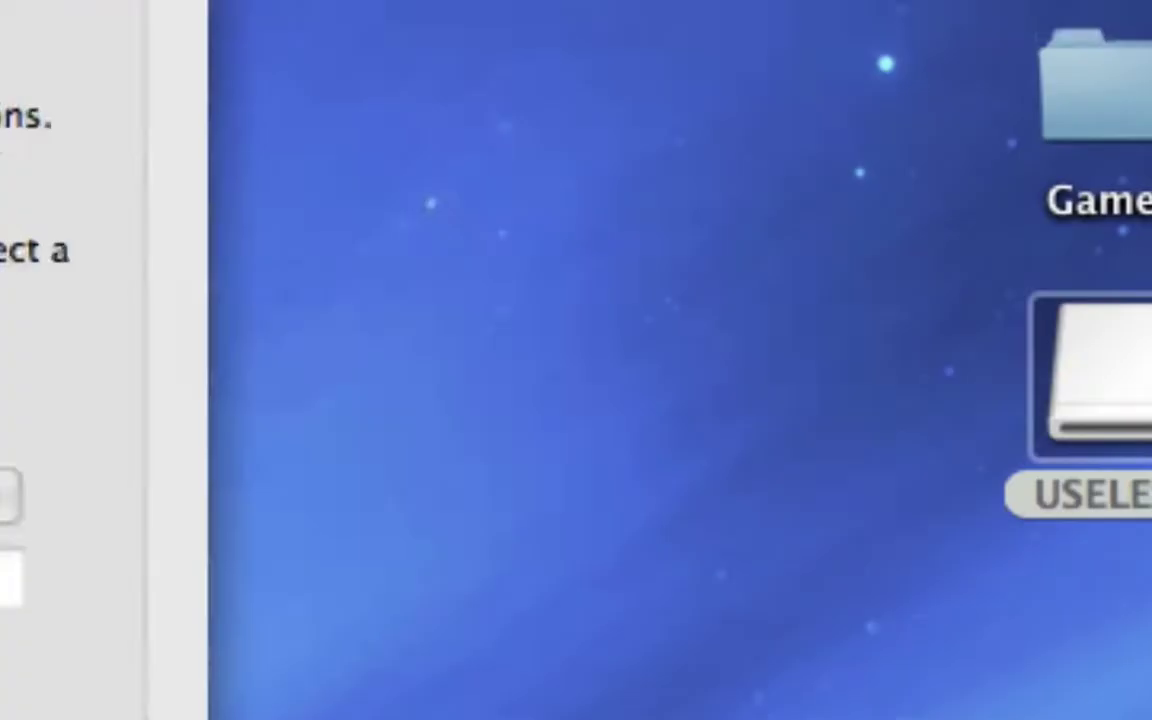
key("super+i")
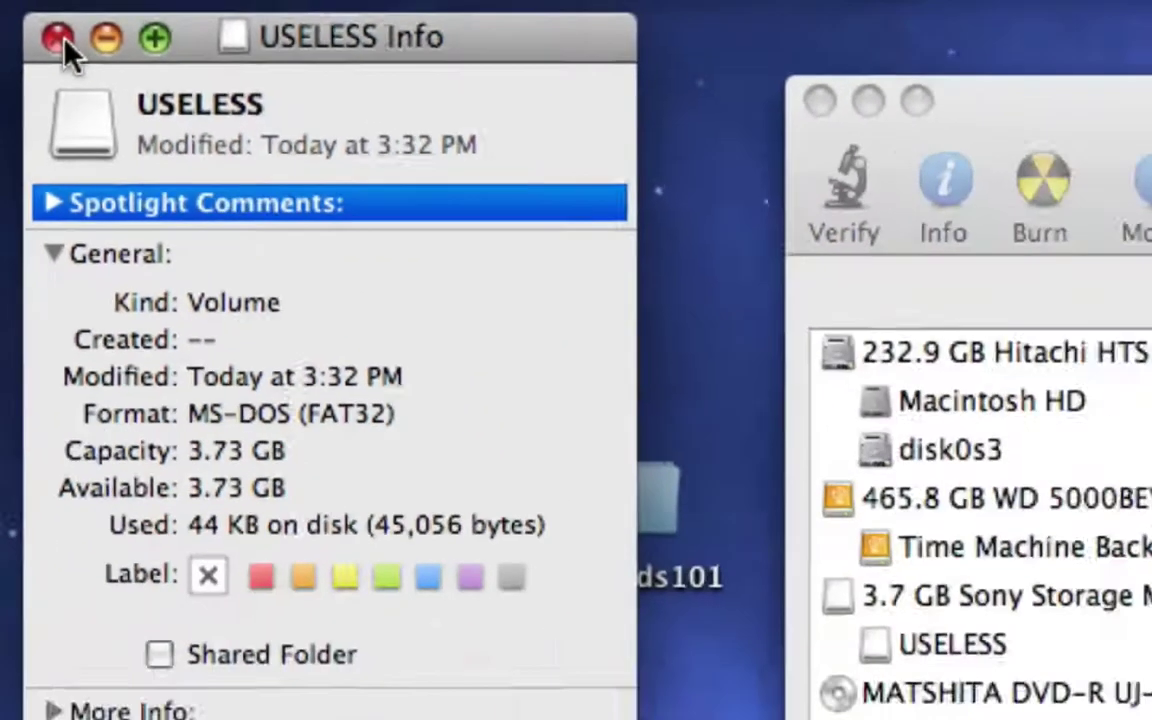
left_click(57, 36)
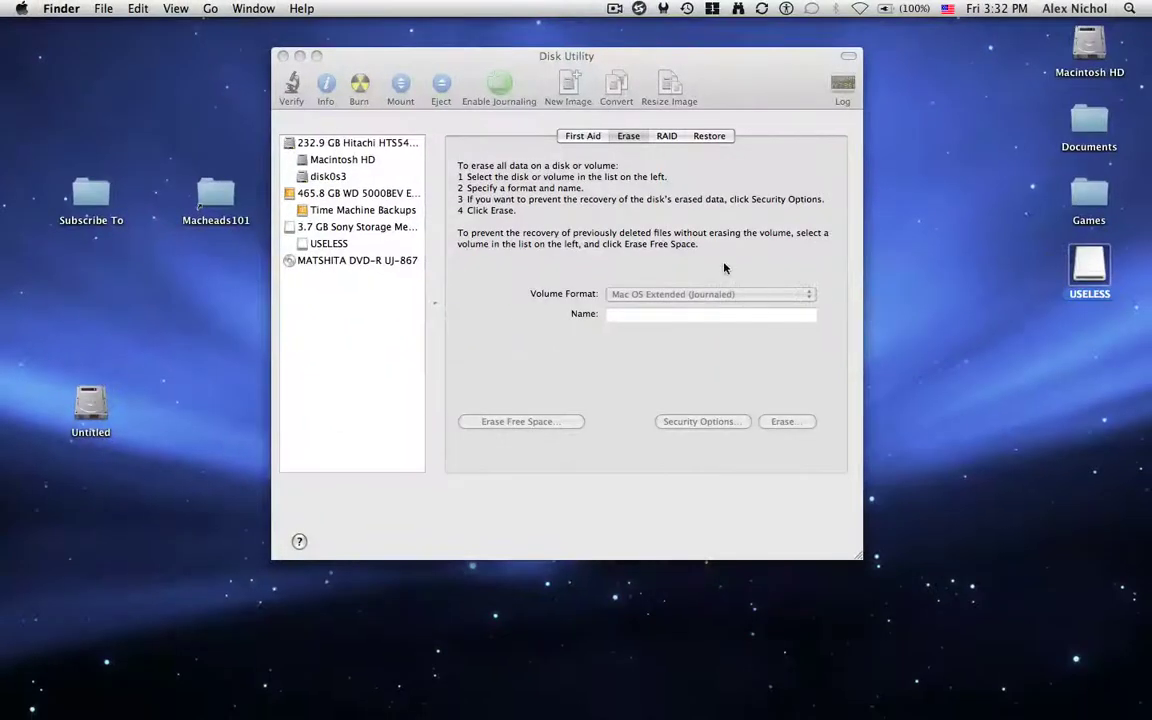
Erase the USELESS volume in Disk Utility as Mac OS Extended (Case-sensitive, Journaled) with the name Macheads101.
left_click(694, 285)
left_click(360, 243)
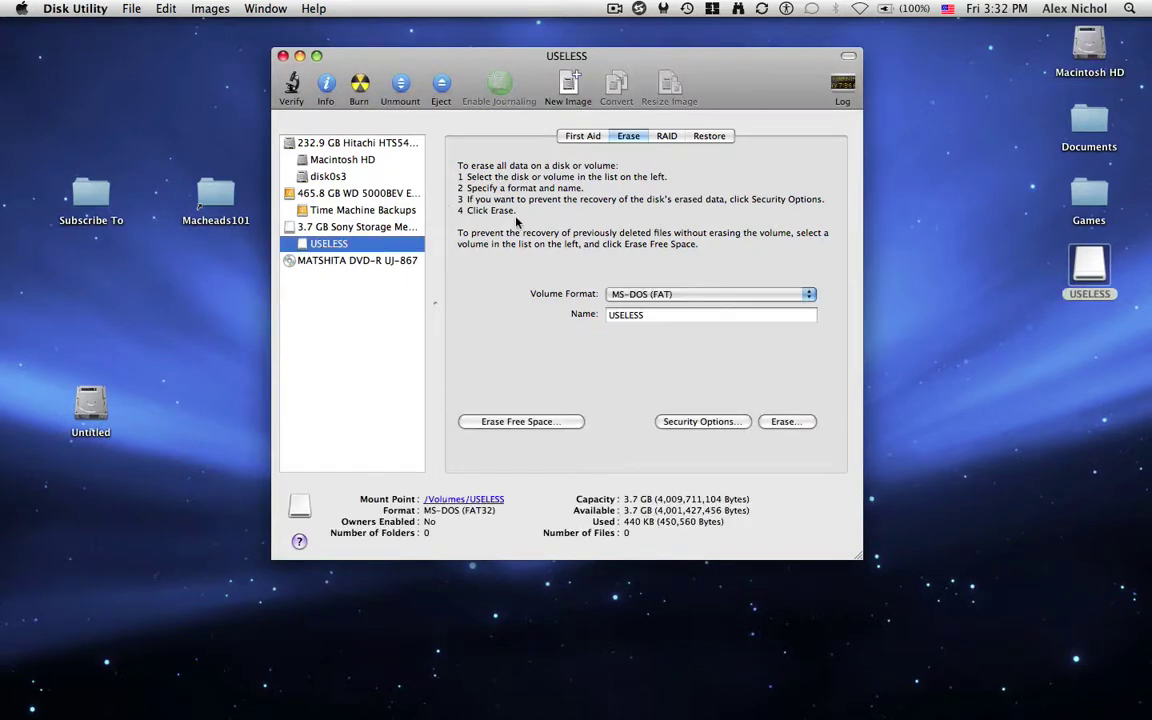
left_click(637, 293)
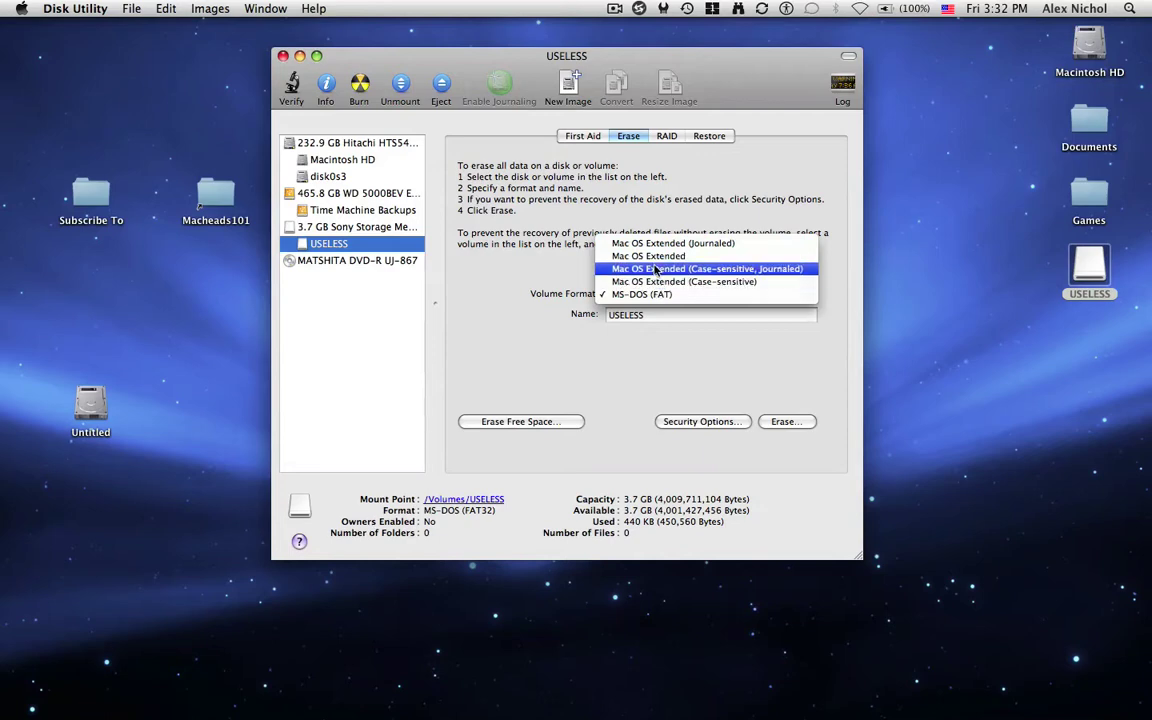
left_click(690, 268)
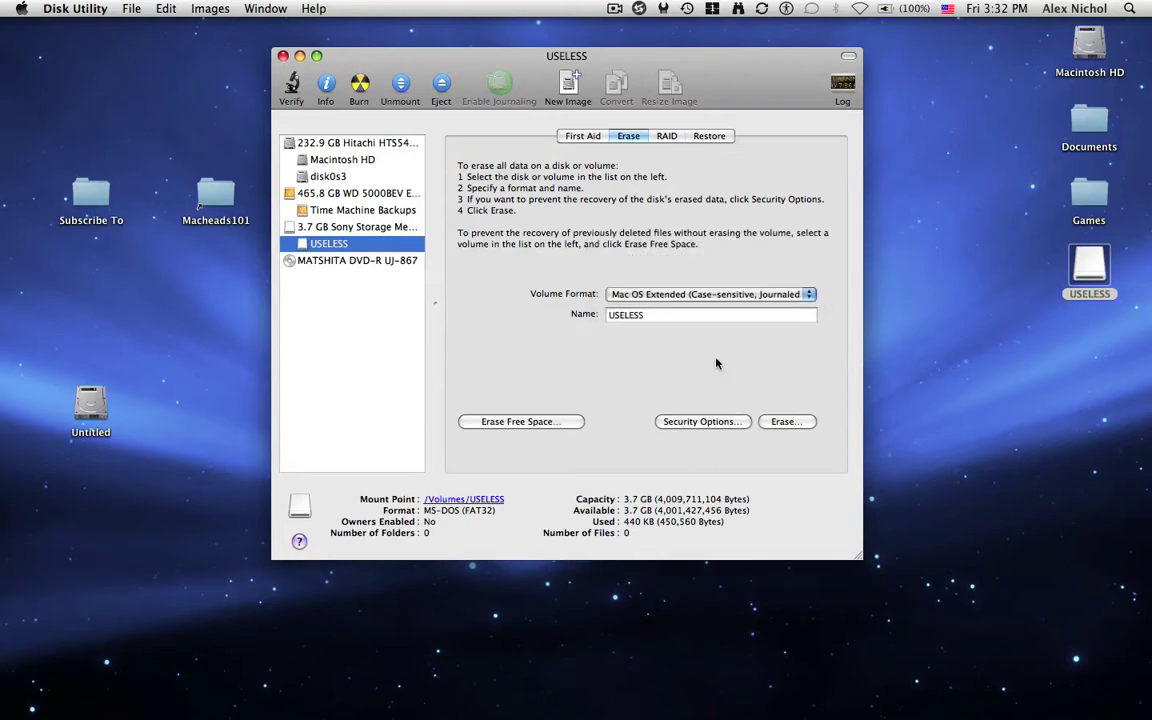
double_click(699, 318)
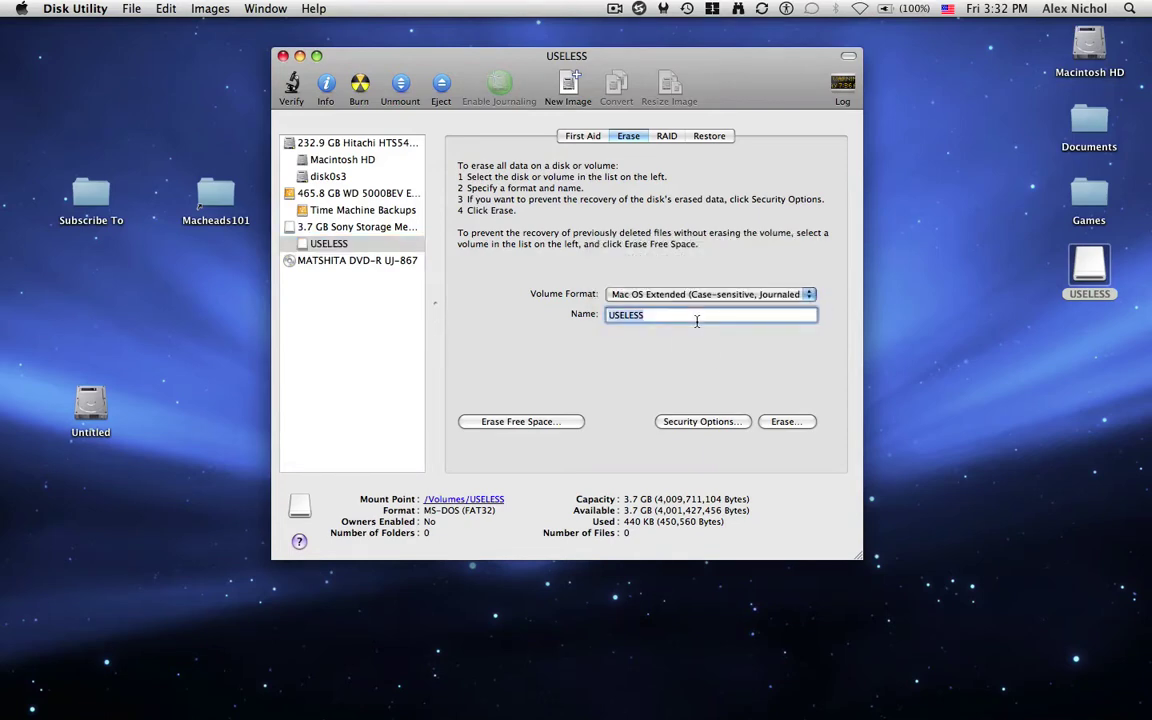
type("Macheads101")
left_click(762, 426)
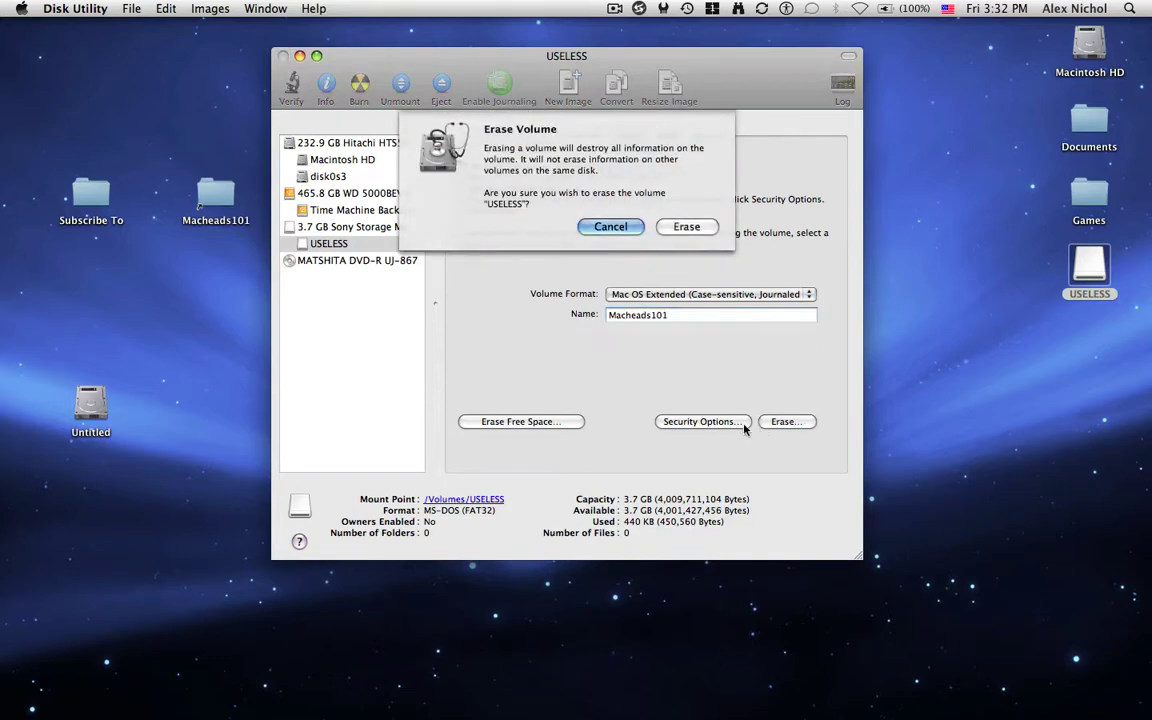
left_click(672, 226)
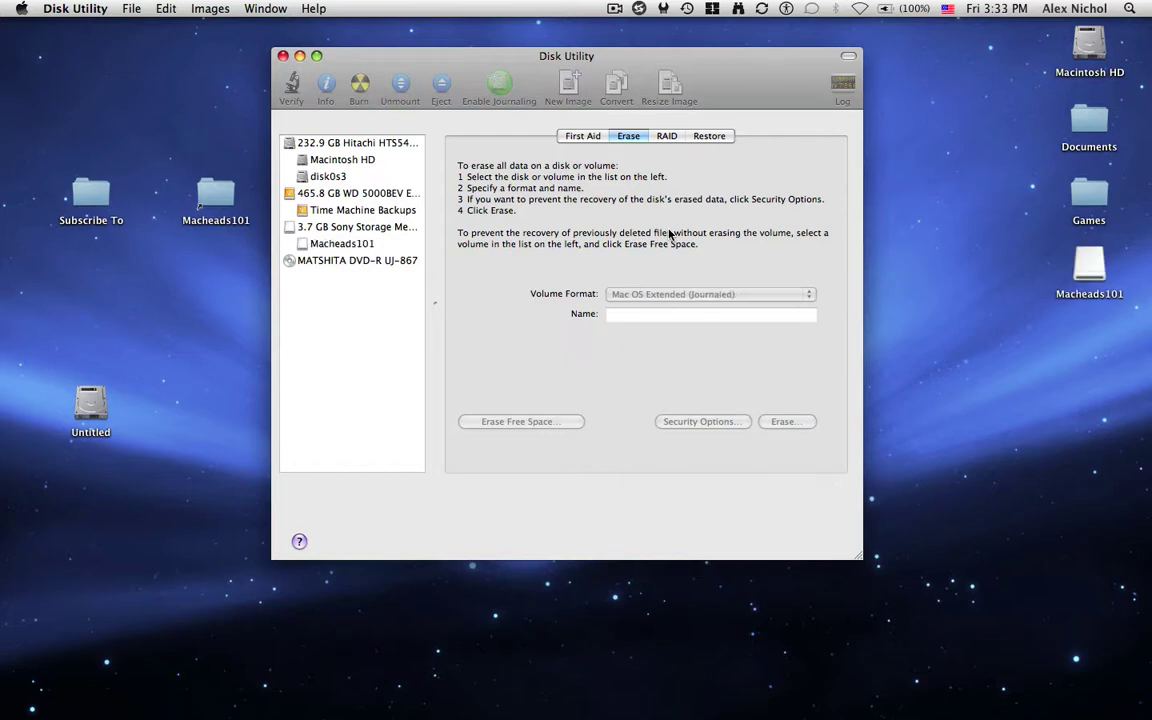
Examine the partition settings and volume scheme choices of the Sony disk, and quit Disk Utility.
left_click(392, 227)
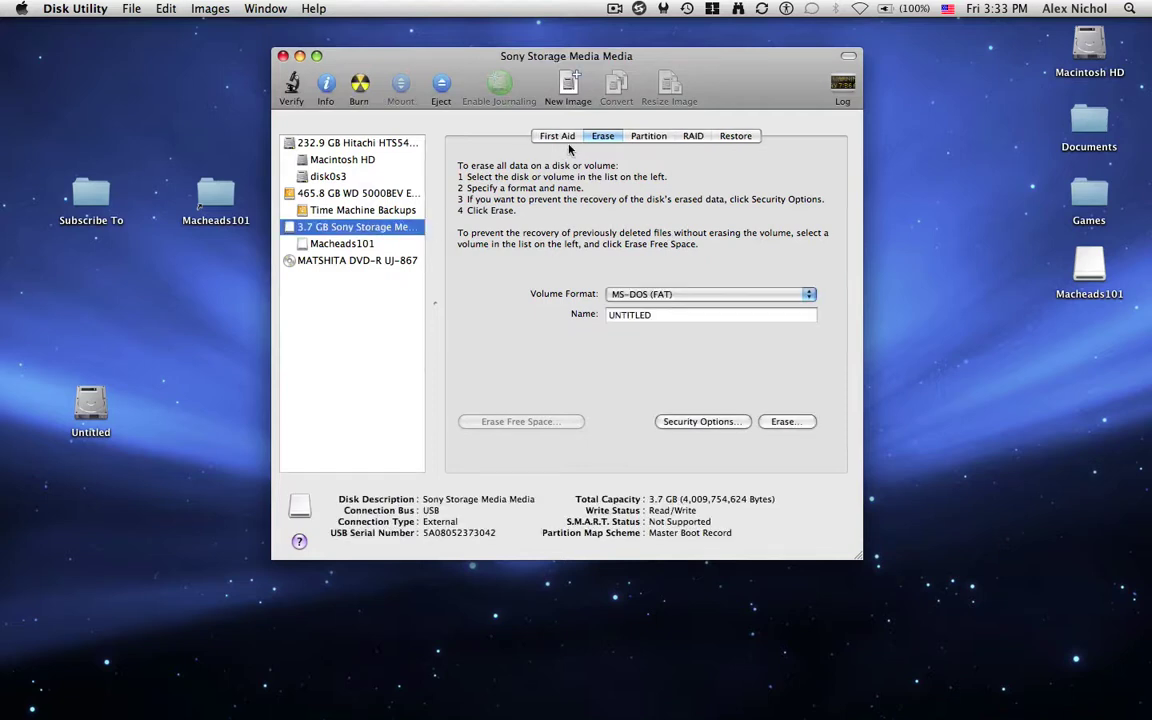
left_click(652, 136)
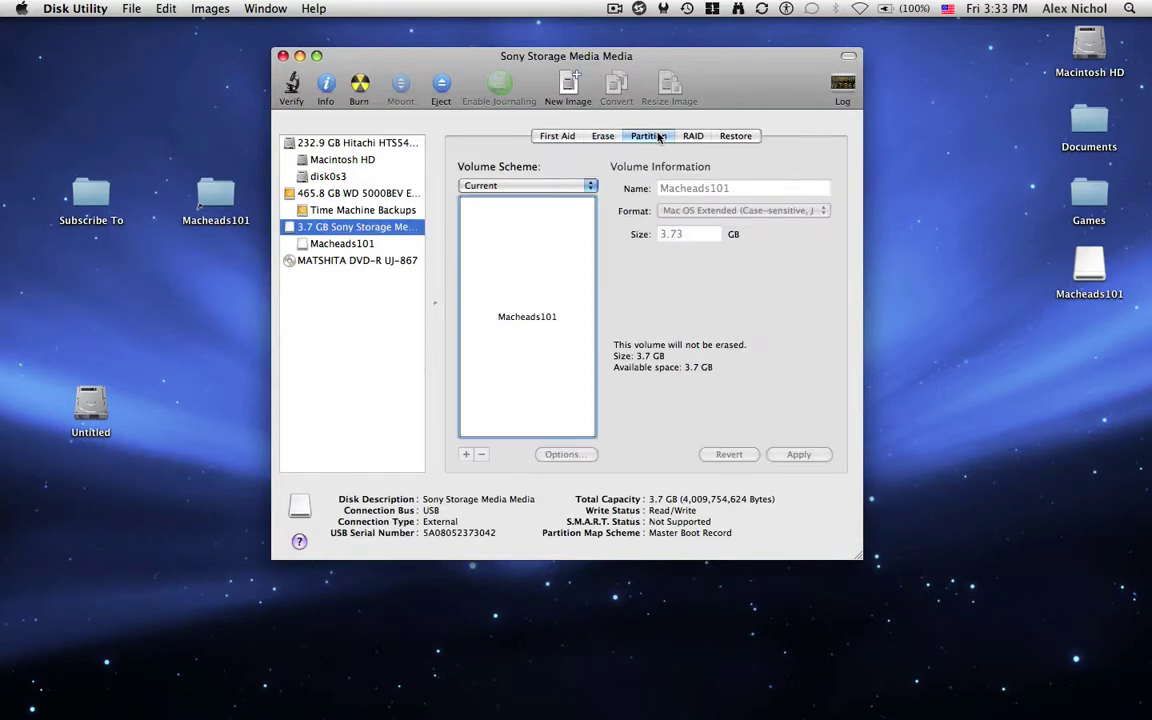
left_click(549, 186)
left_click(551, 186)
key("super+q")
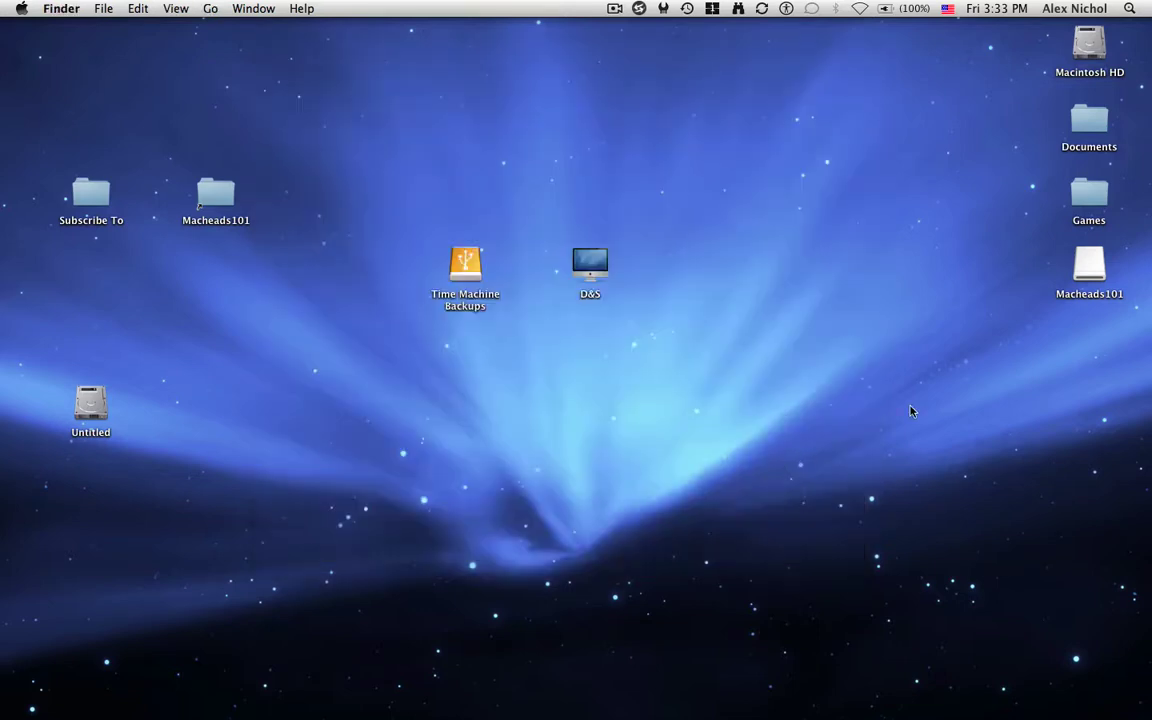